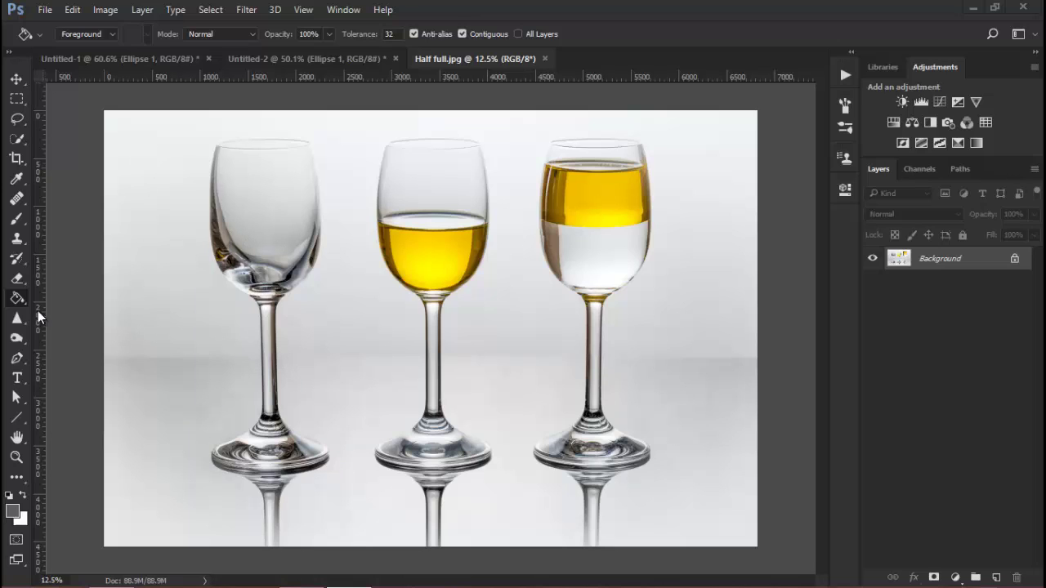
Set the foreground colour to pure white (ffffff)
left_click(14, 511)
left_click_drag(344, 176, 316, 108)
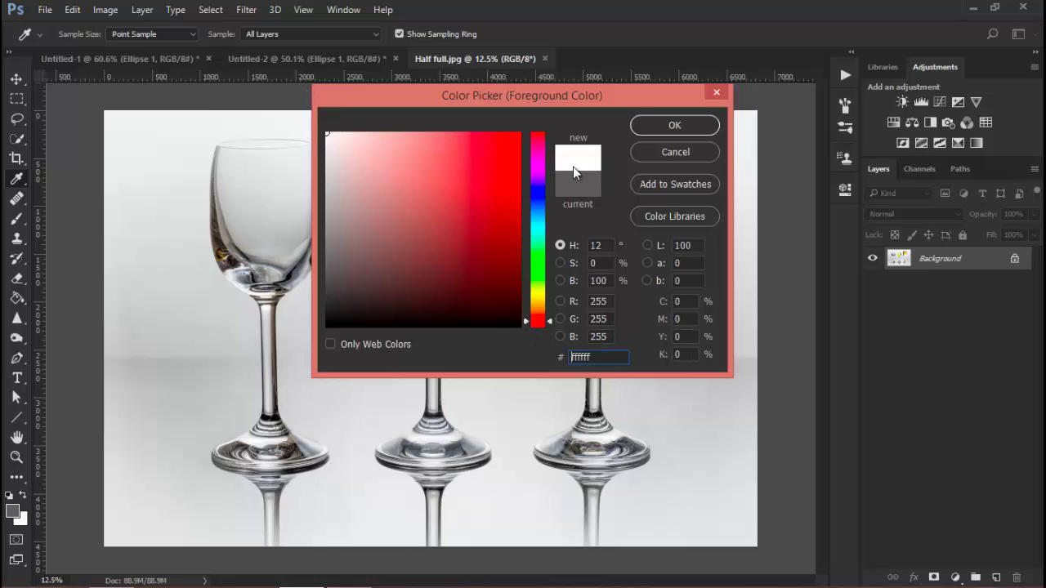
left_click(674, 126)
Fill the grey pasteboard around the wine-glass photo with white using the Paint Bucket
key("g")
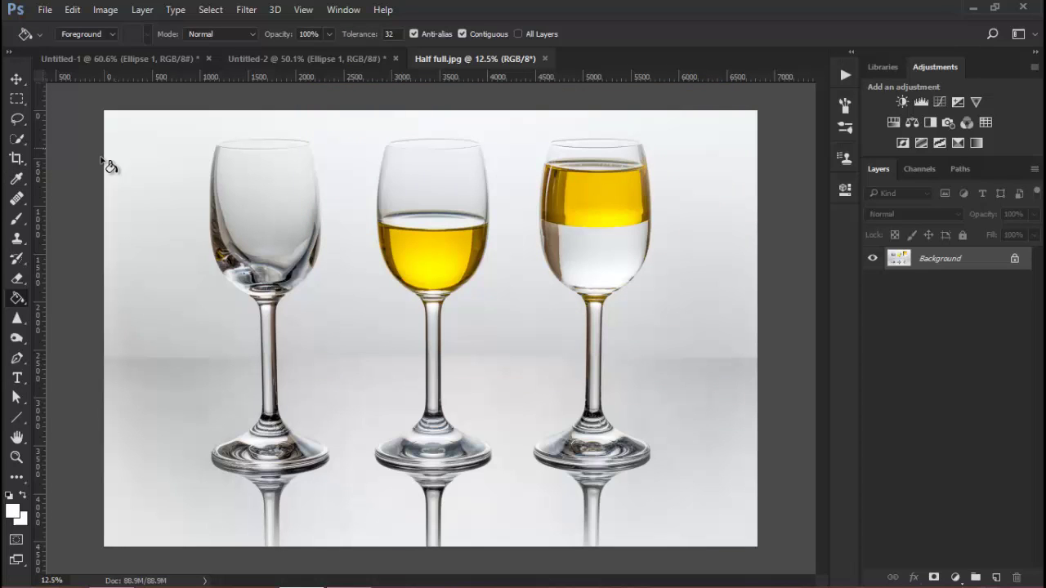
left_click(21, 304)
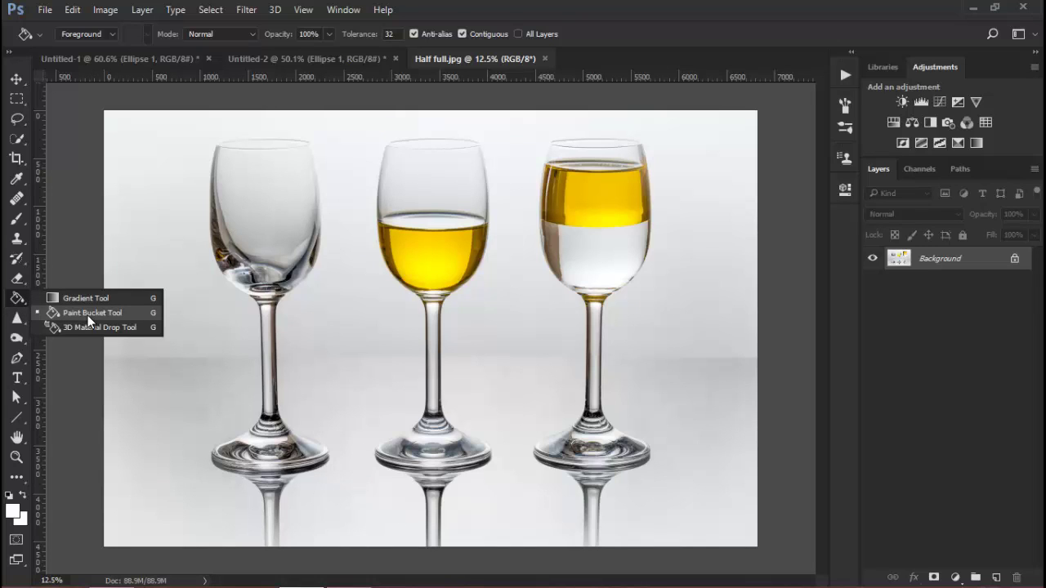
left_click(90, 315)
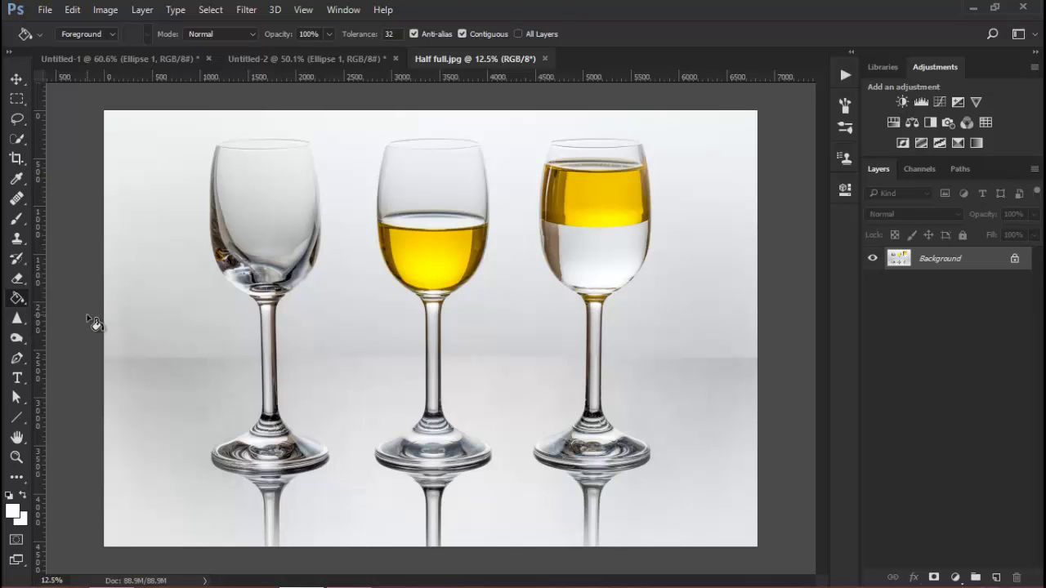
left_click(75, 164, "shift")
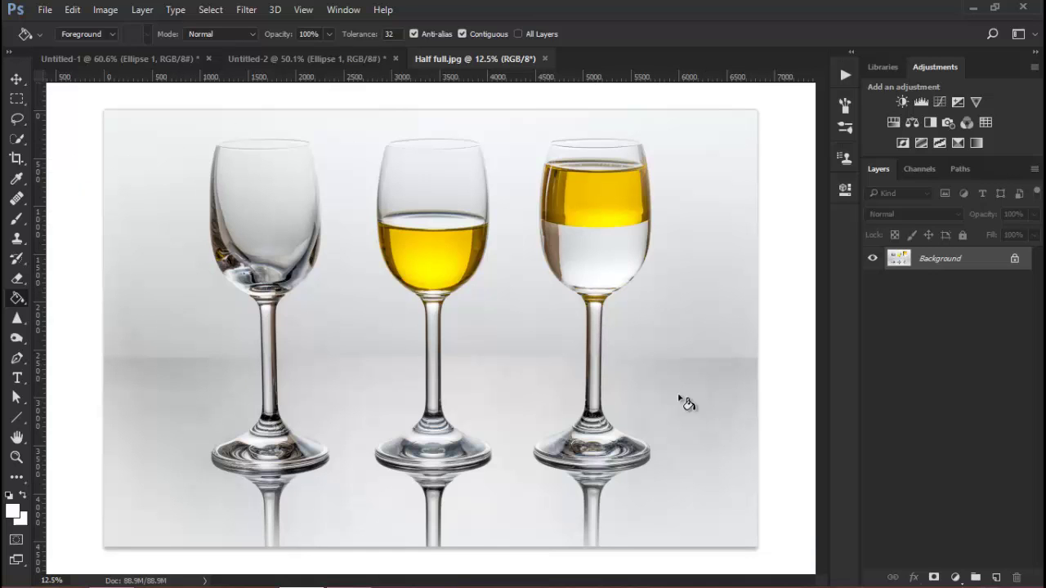
In Interface preferences, set Border to None for Standard Screen Mode and Full Screen with Menus
left_click(72, 10)
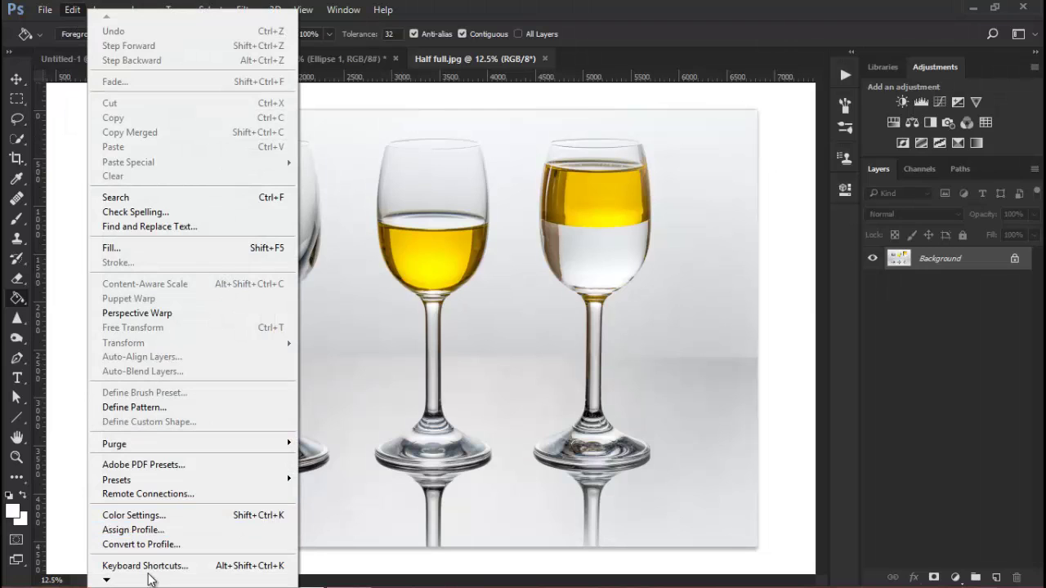
mouse_move(108, 581)
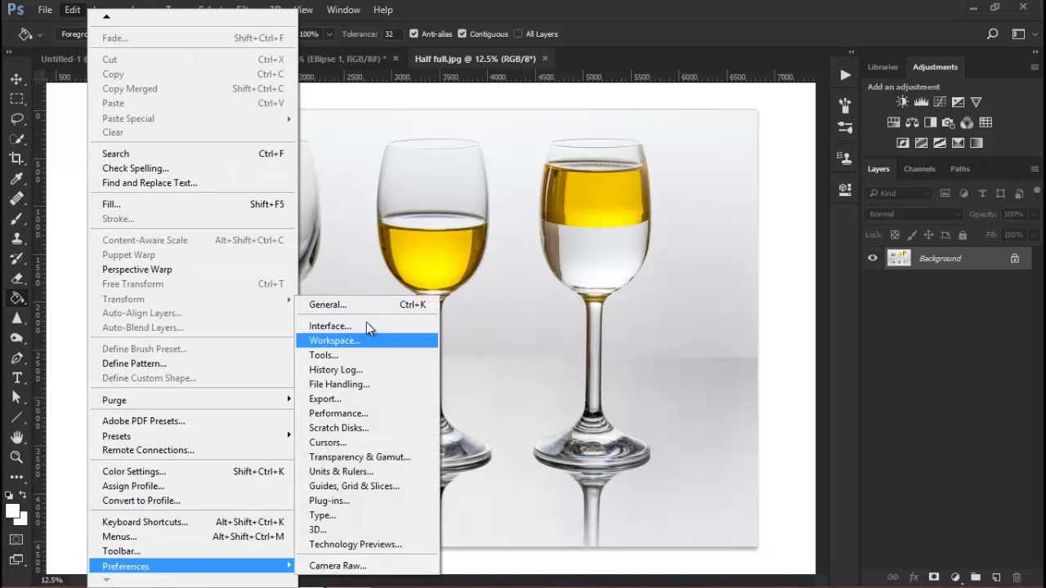
left_click(357, 341)
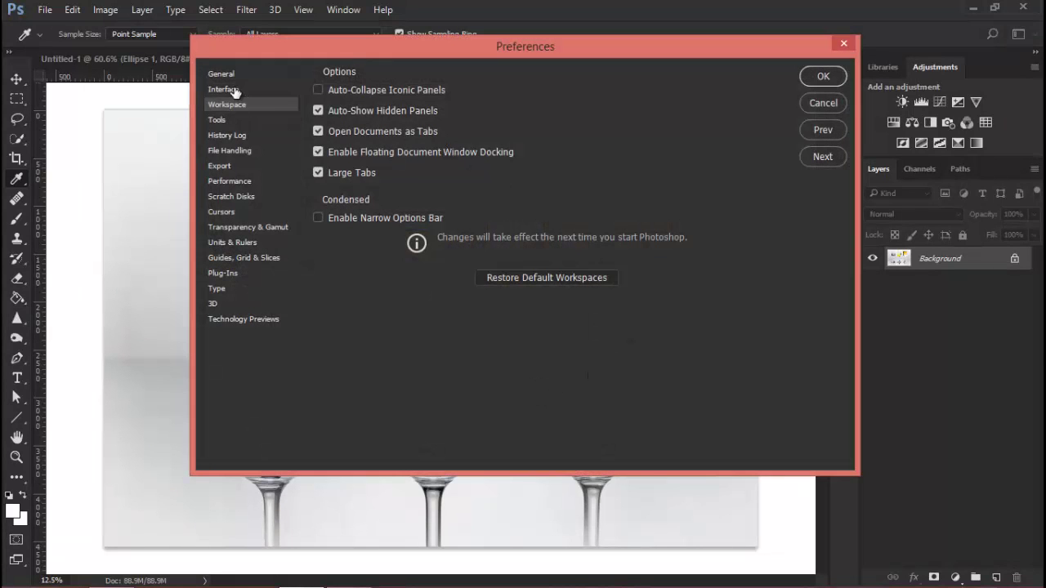
left_click(232, 75)
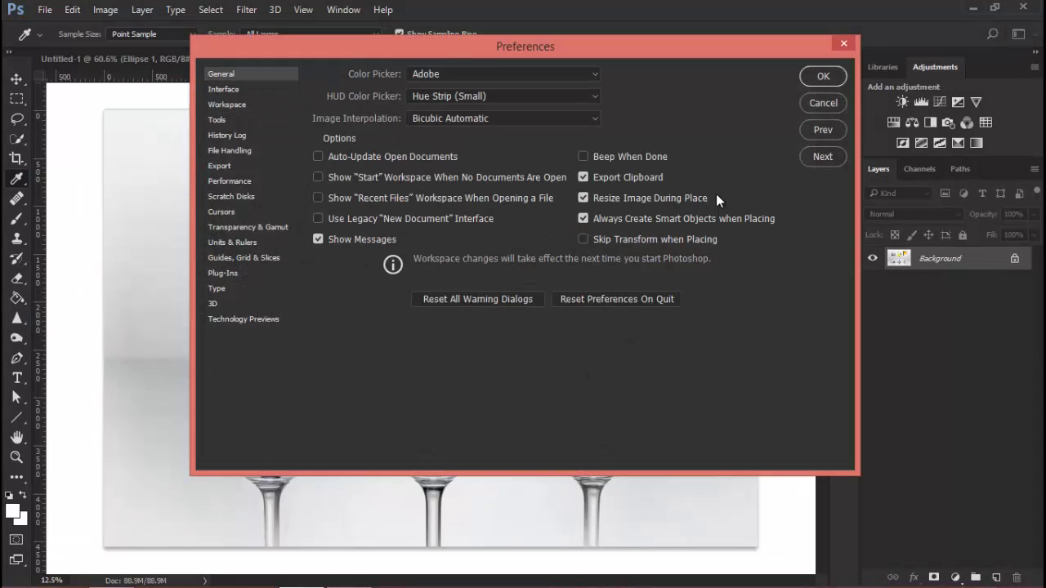
left_click(269, 91)
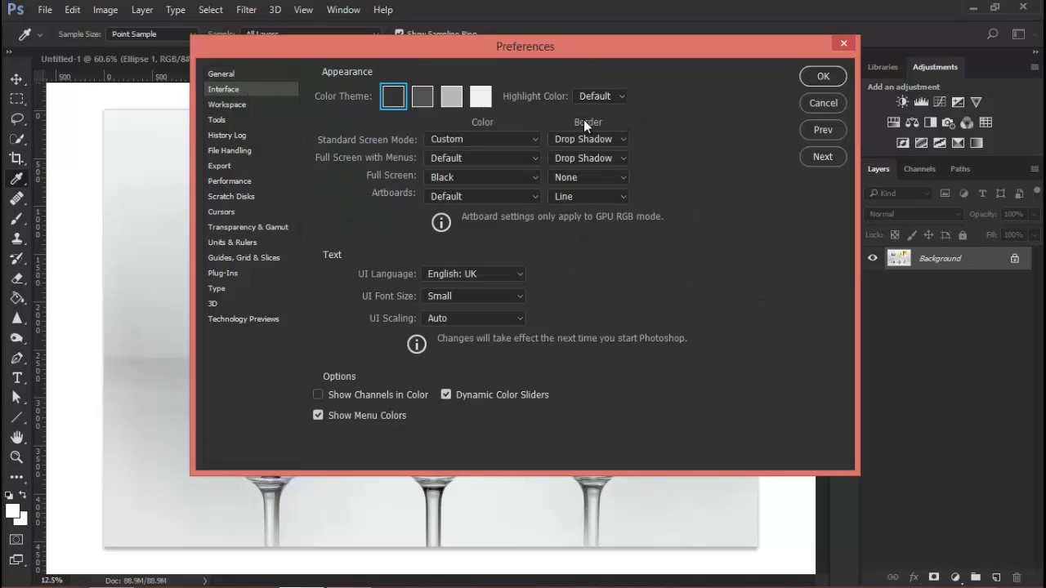
left_click(616, 139)
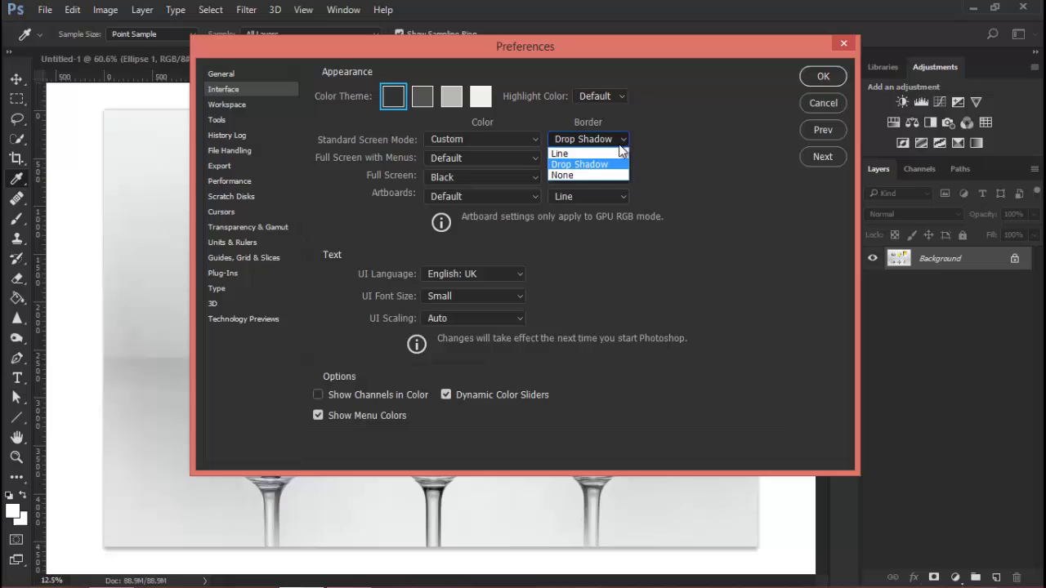
left_click(611, 169)
left_click(623, 158)
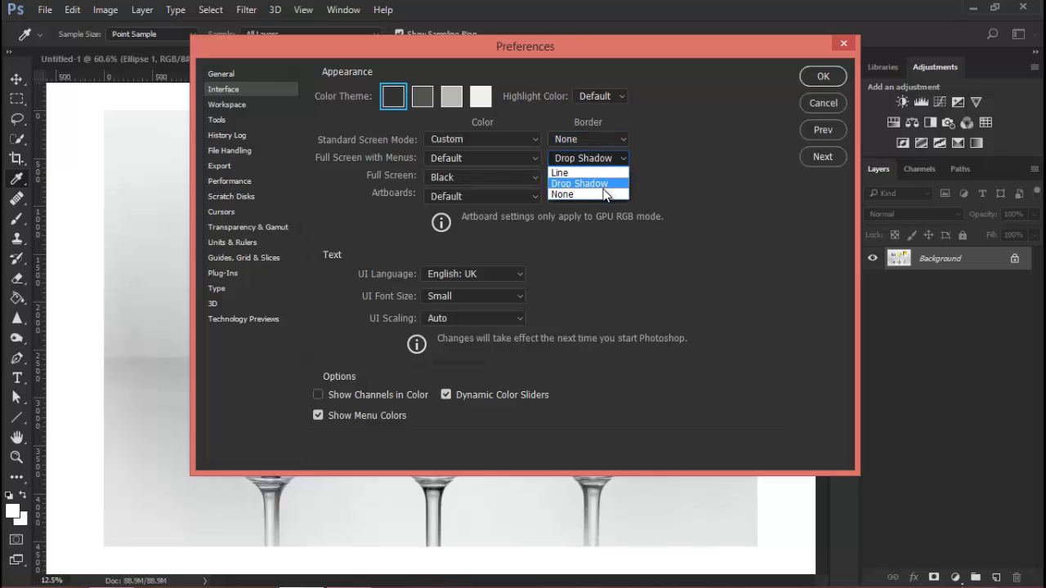
left_click(601, 193)
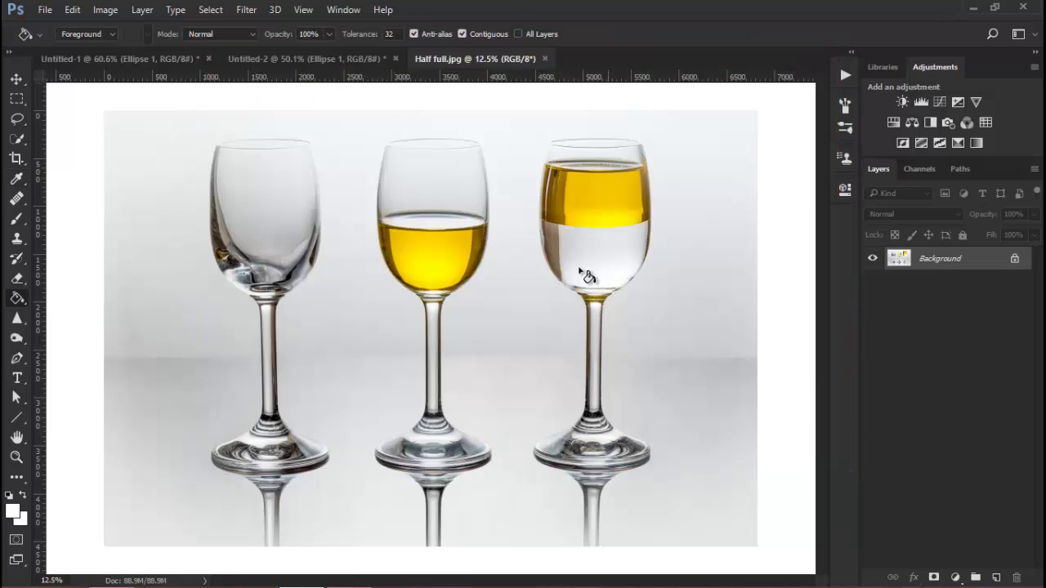
key("ctrl+0")
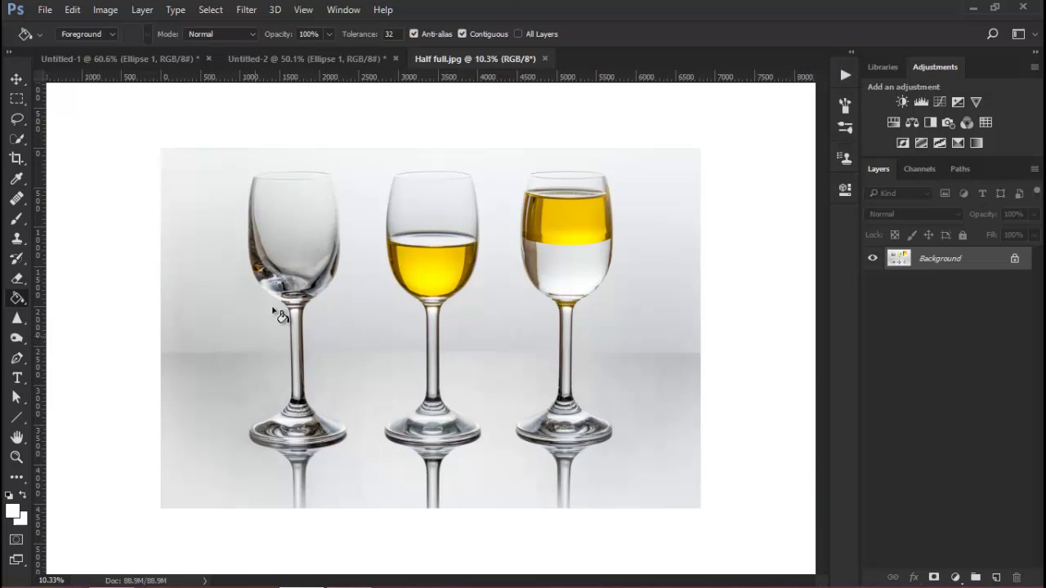
key("ctrl+plus")
scroll(315, 262, "up", 2)
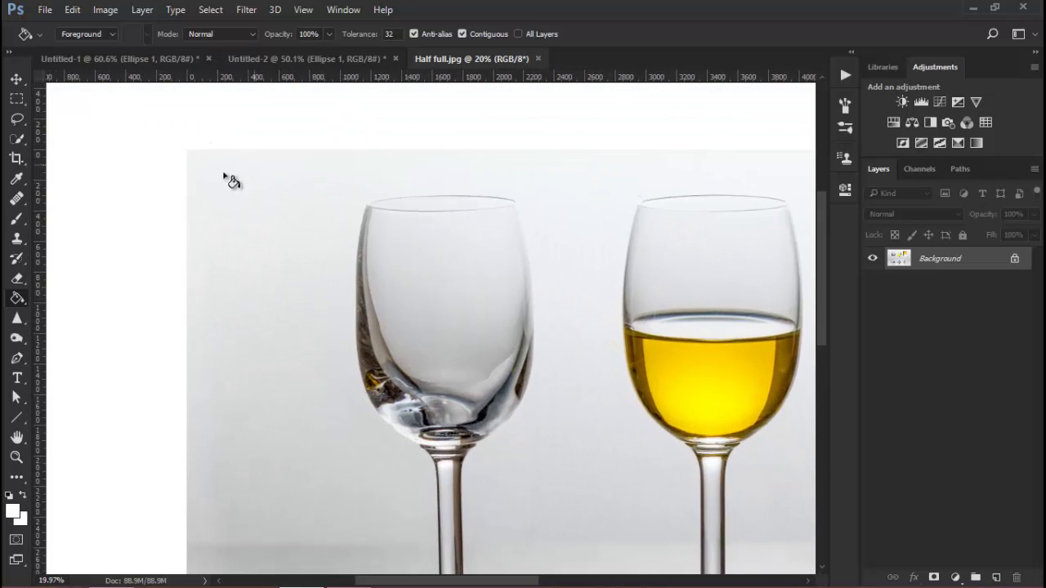
scroll(204, 188, "down", 1)
scroll(321, 237, "down", 1)
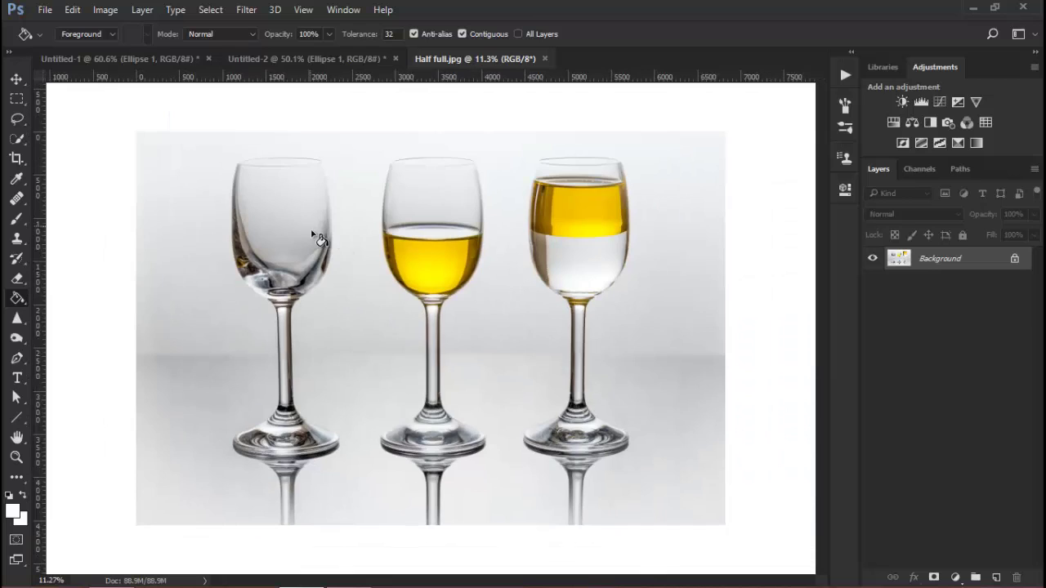
scroll(521, 339, "down", 1)
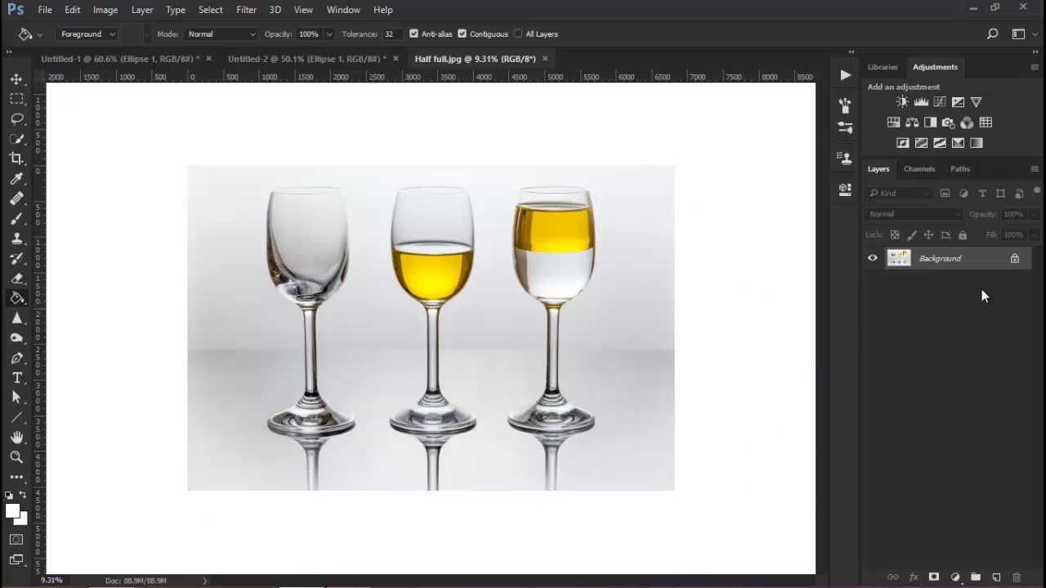
In the Camera Raw Filter, show highlight clipping, then try Exposure +1.30 and reset it to 0.00
left_click(244, 11)
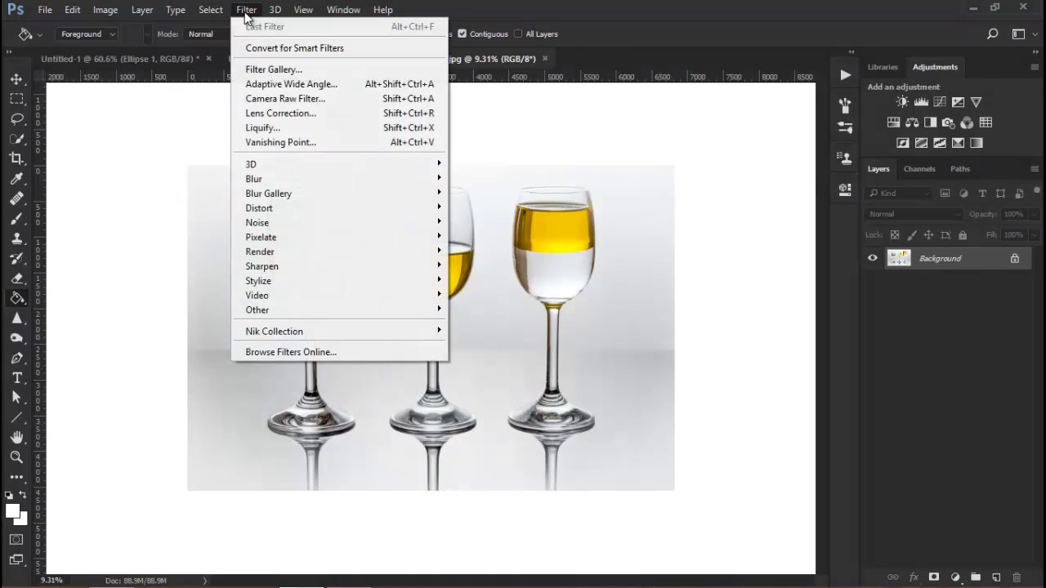
left_click(320, 104)
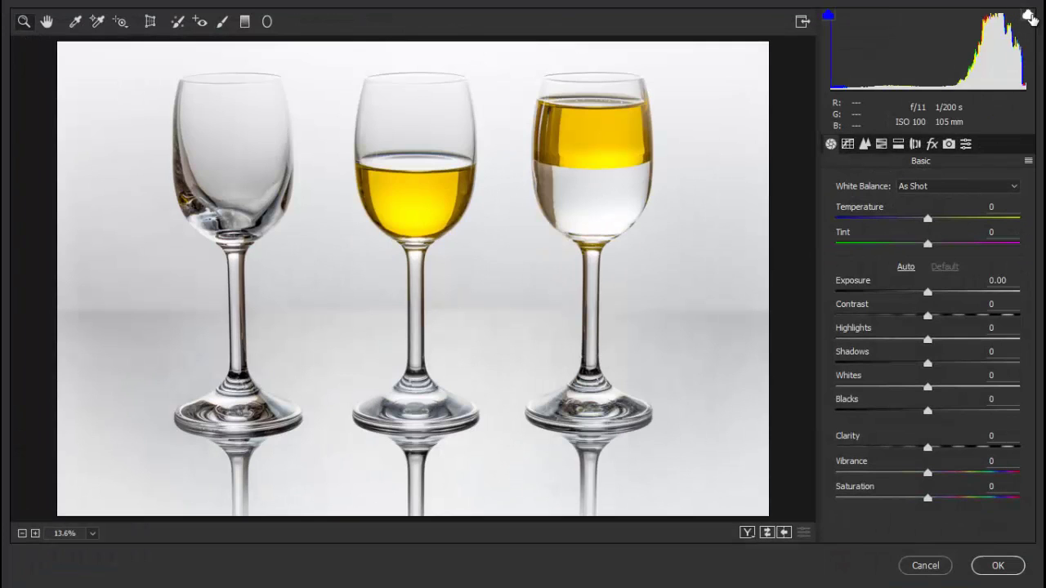
left_click(1029, 17)
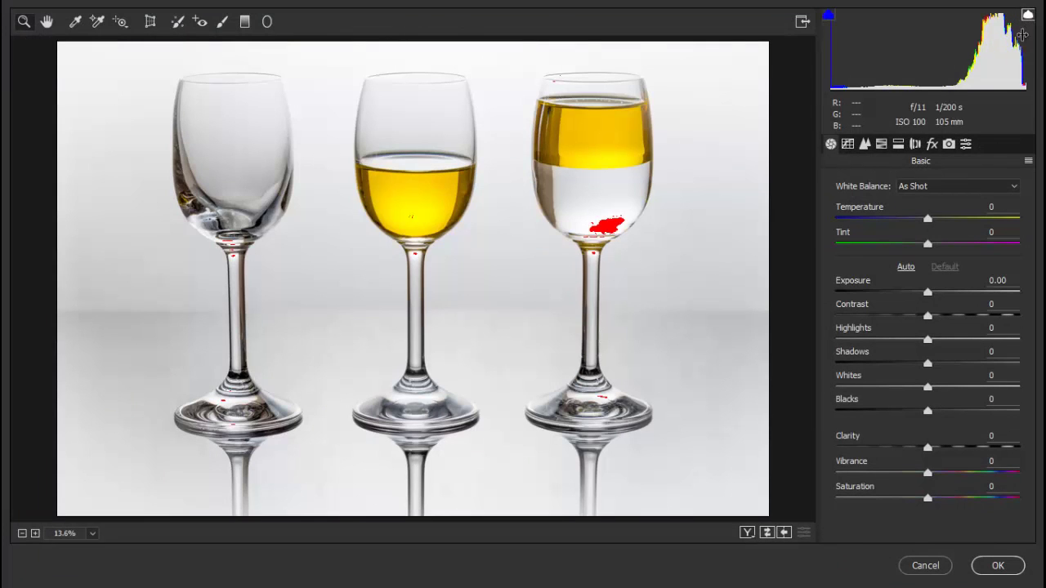
left_click_drag(577, 205, 625, 265)
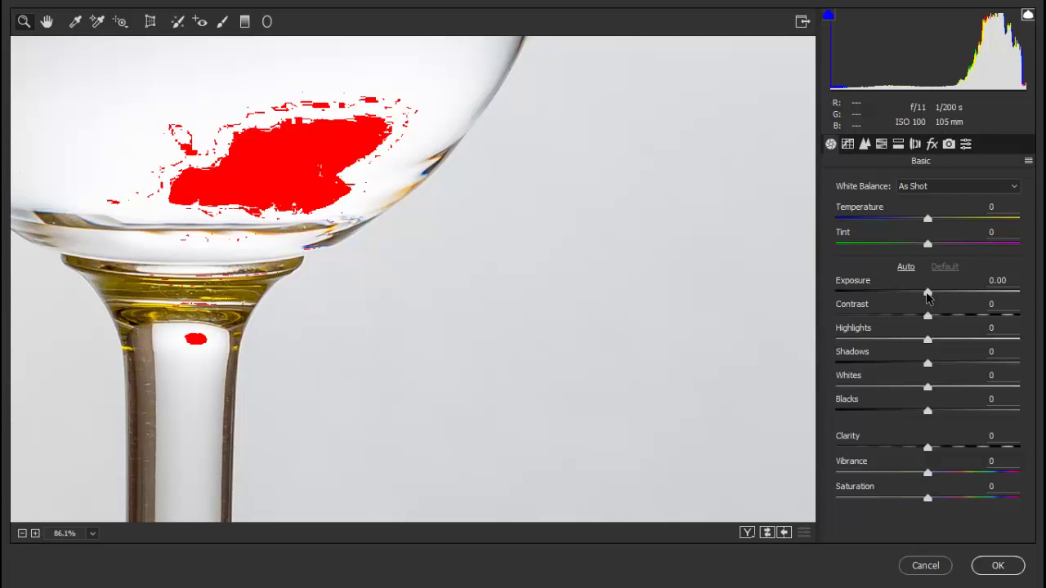
left_click_drag(928, 292, 950, 294)
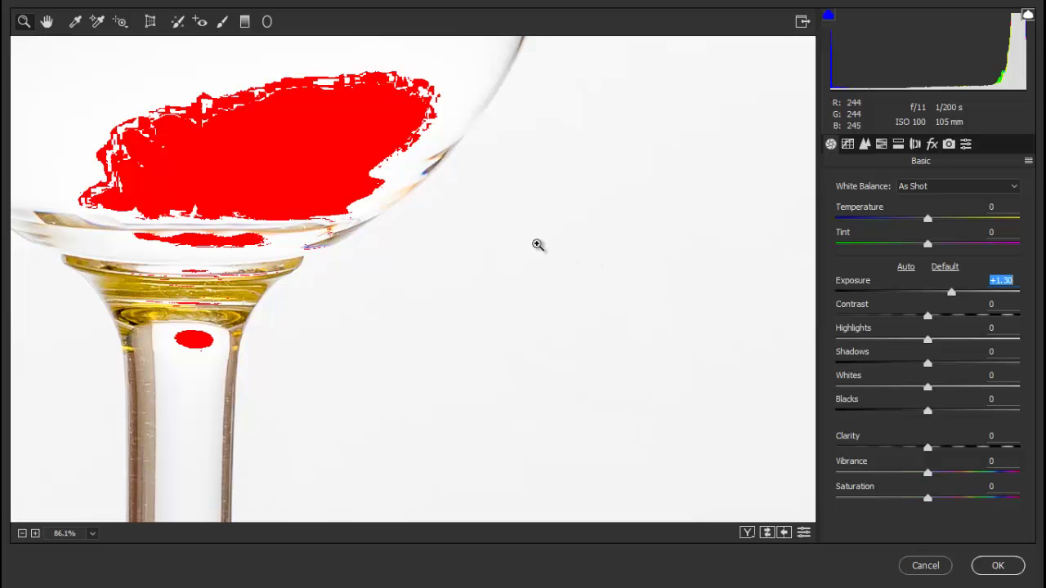
left_click(46, 23)
double_click(46, 23)
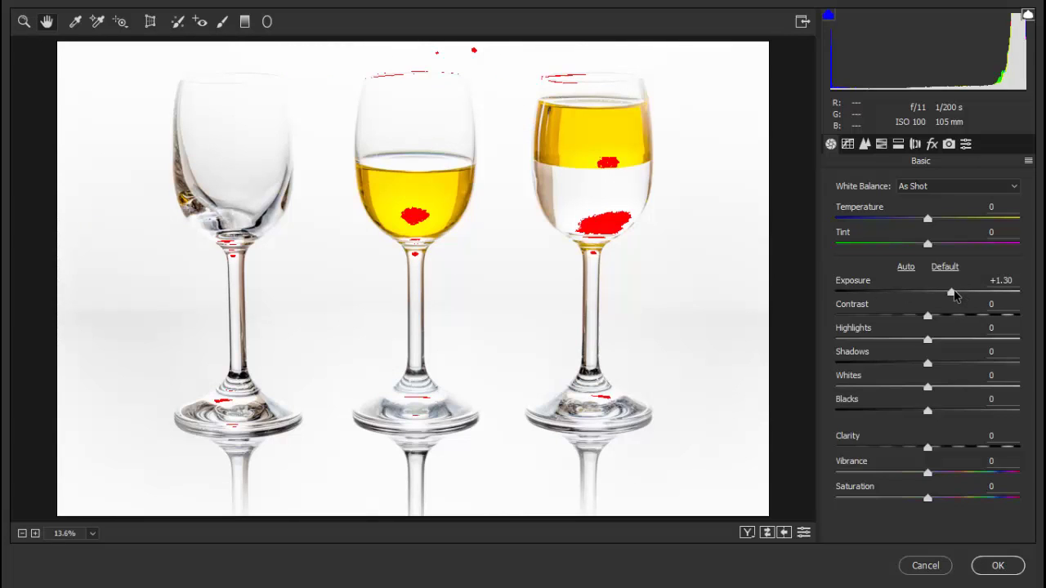
double_click(951, 293)
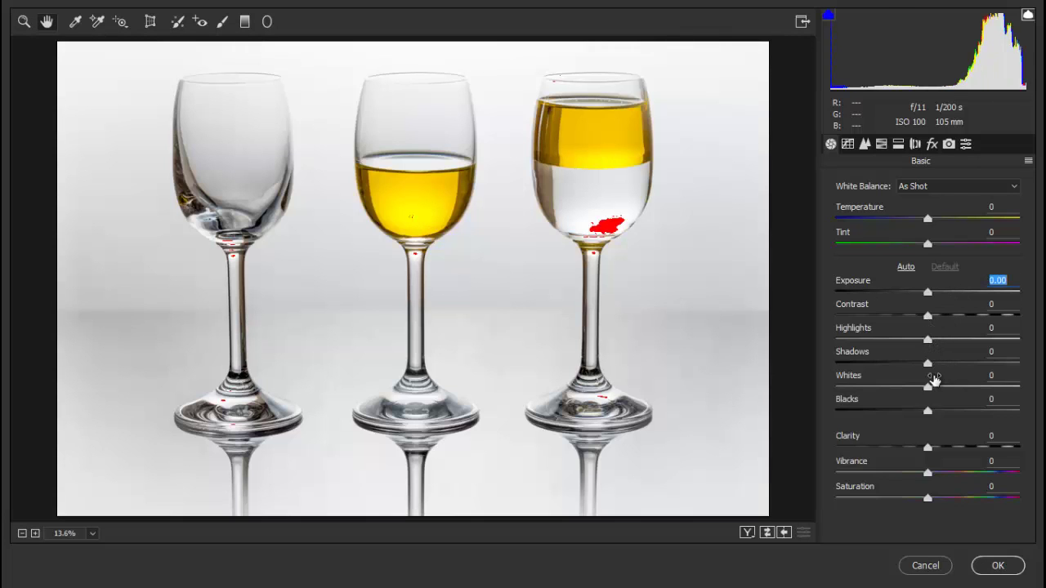
Raise Whites to +100, turn off the clipping warning and apply Camera Raw
left_click_drag(929, 384, 1029, 398)
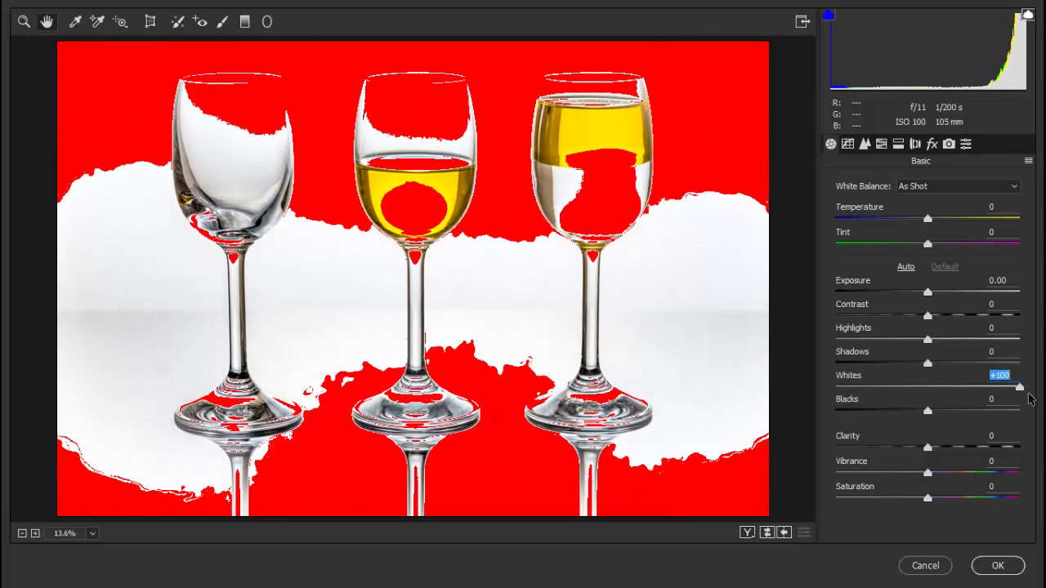
left_click(1028, 17)
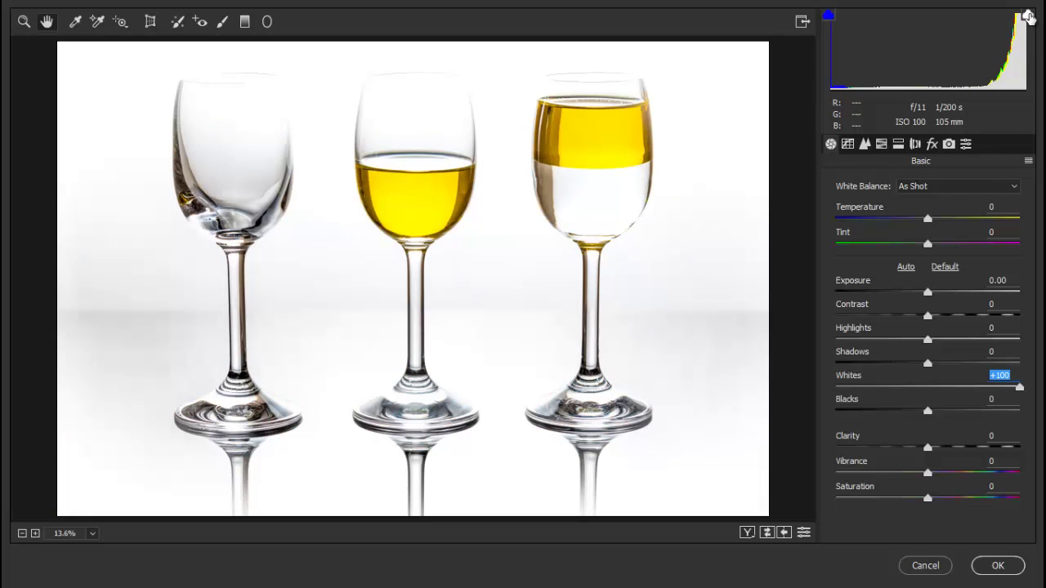
left_click(1010, 568)
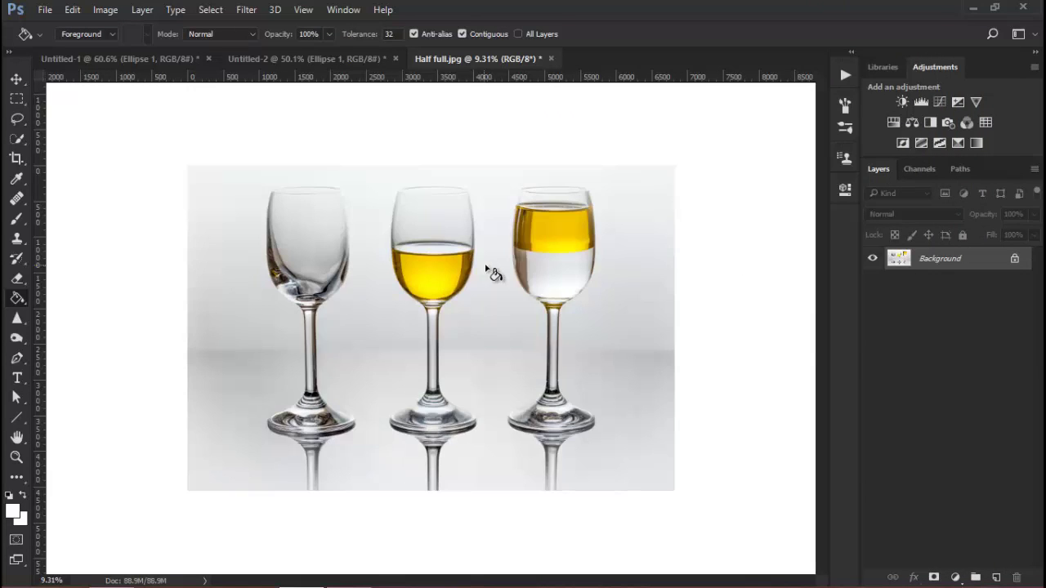
Open the new fill or adjustment layer menu from the Layers panel
left_click(956, 574)
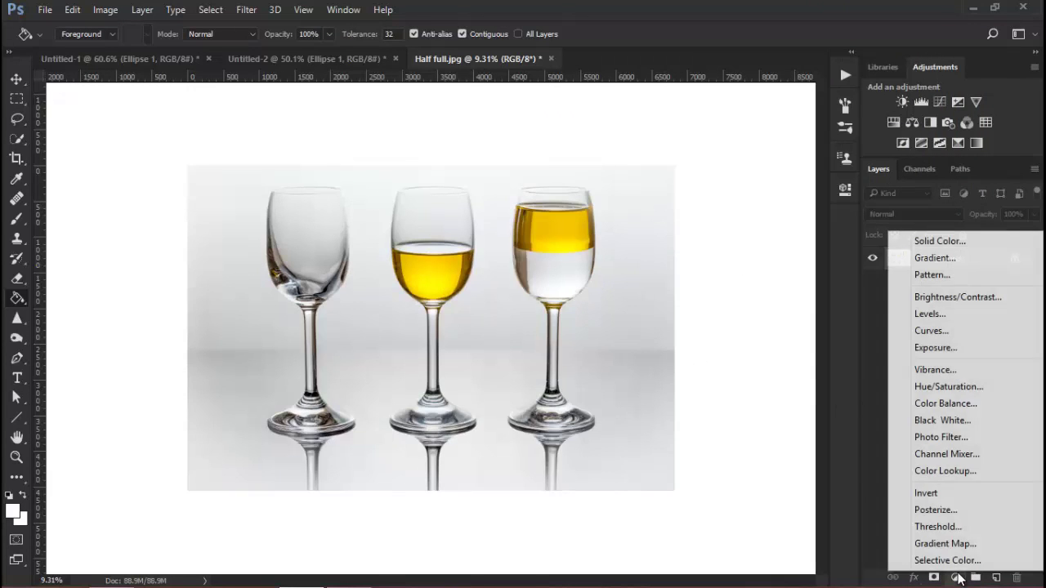
Add a Levels layer, sample the grey backdrop three times with the white-point eyedropper, then collapse Properties
left_click(956, 317)
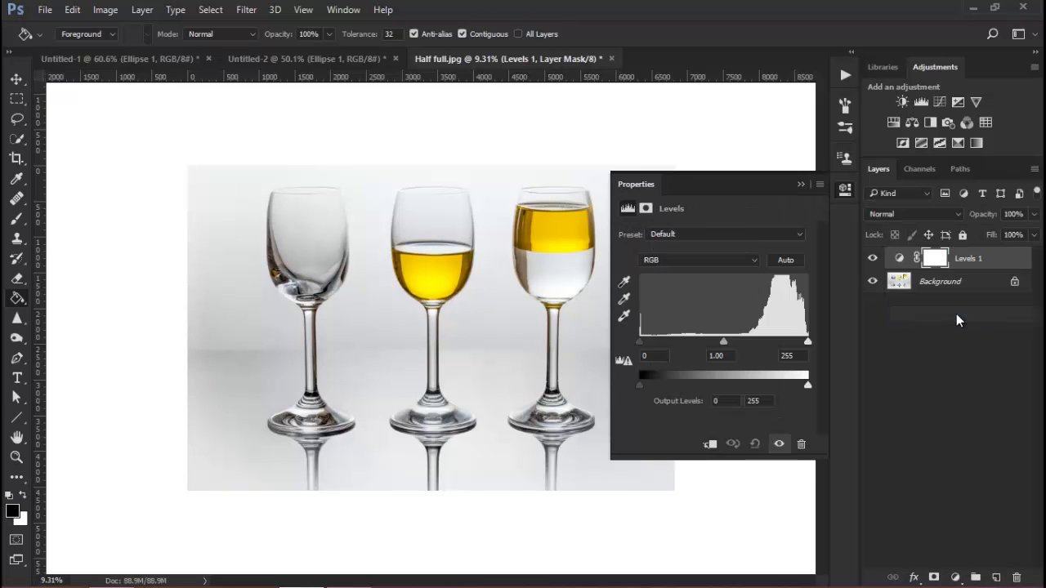
left_click(625, 317)
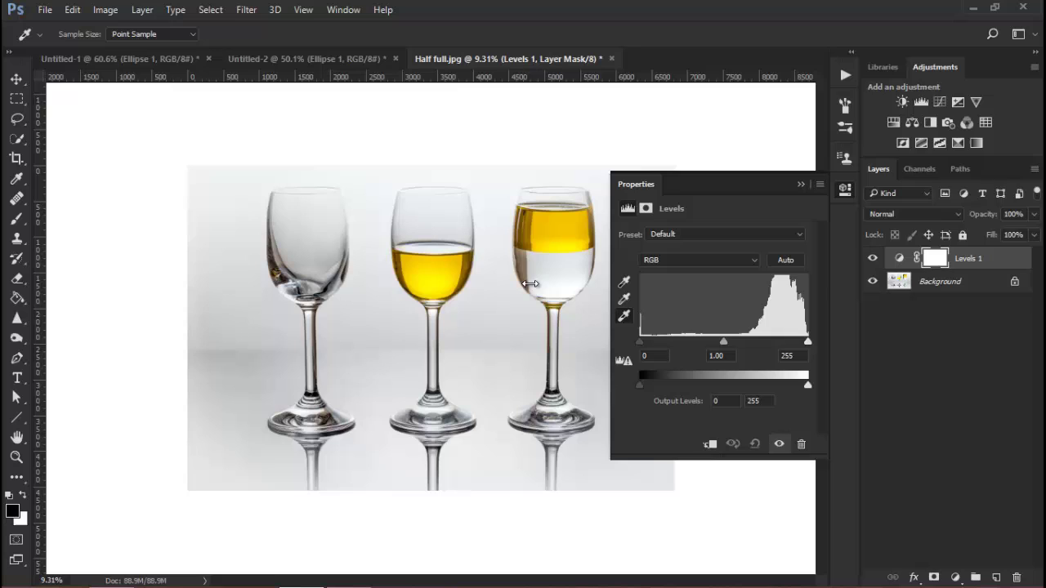
left_click(205, 180)
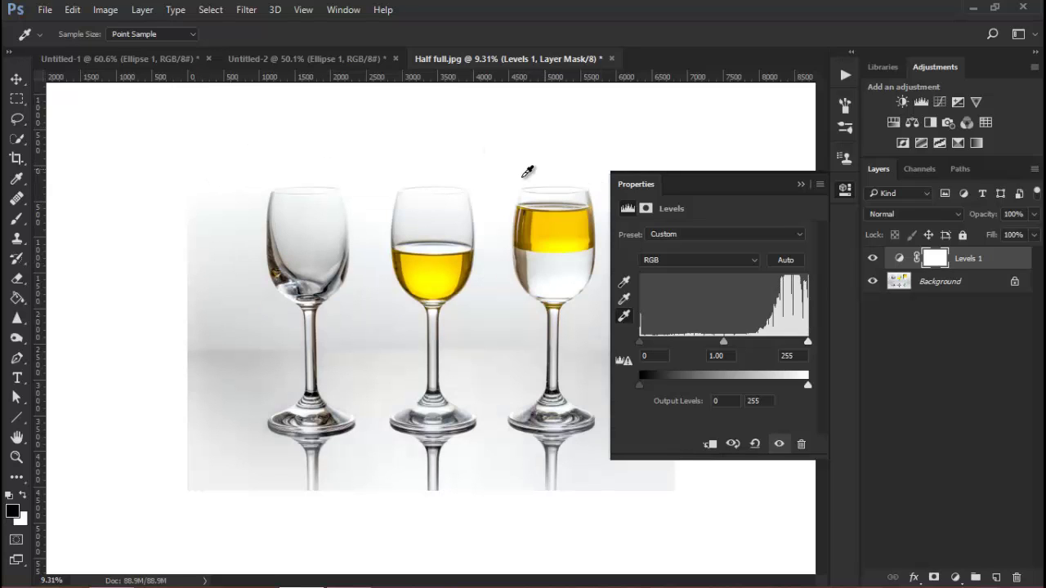
left_click(198, 327)
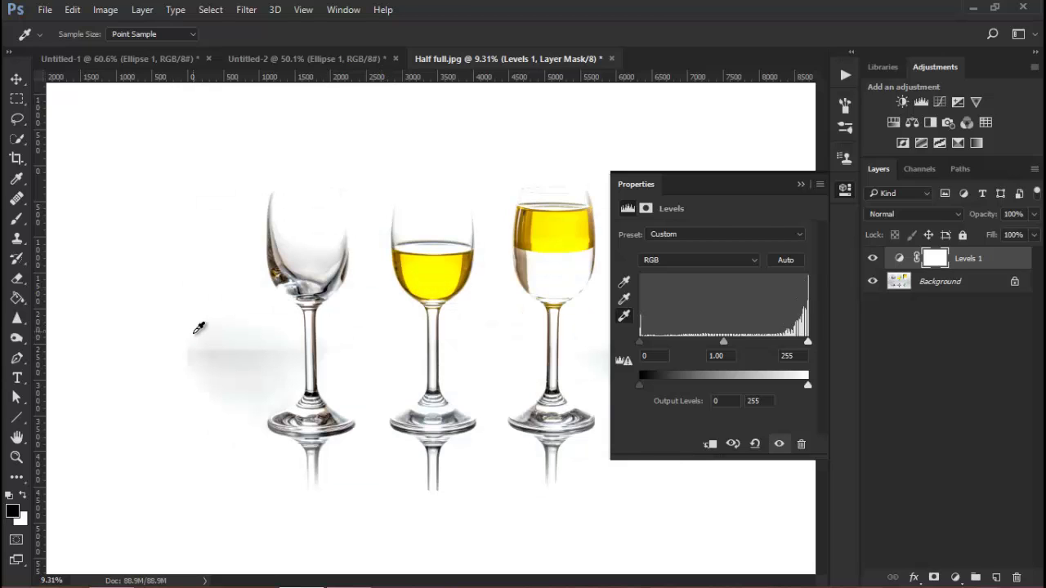
left_click(236, 372)
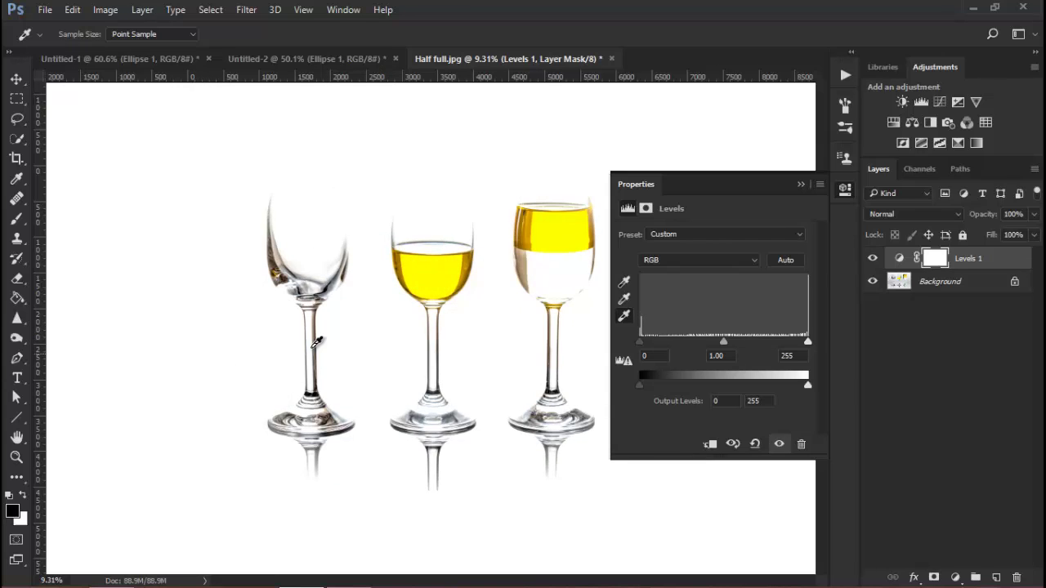
left_click(795, 183)
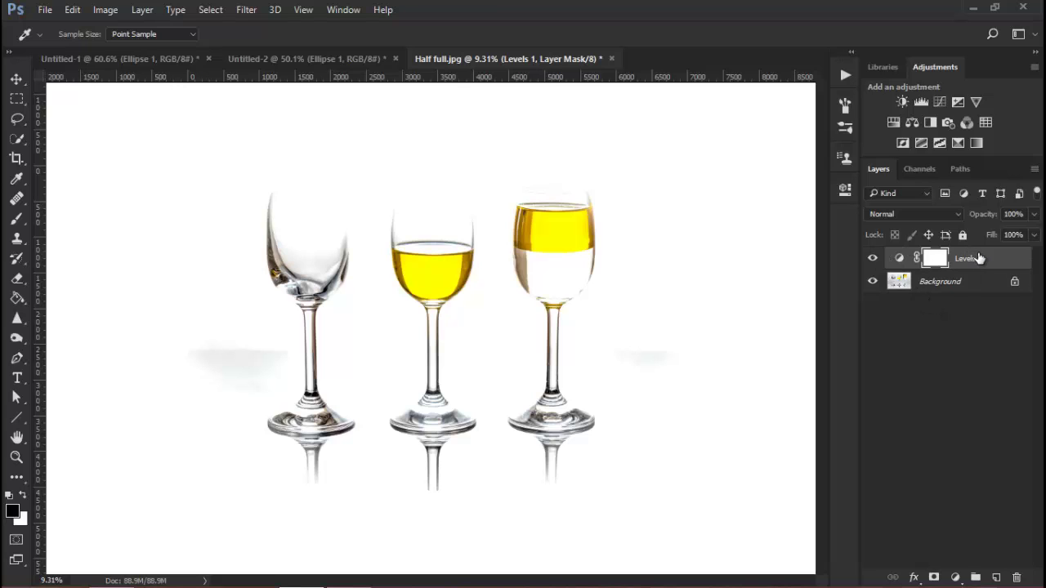
Delete the Levels 1 layer and add a Curves adjustment layer instead
mouse_move(979, 258)
left_mouse_down()
mouse_move(1002, 261)
mouse_move(981, 500)
mouse_move(1011, 577)
left_mouse_up()
key("g")
left_click(956, 577)
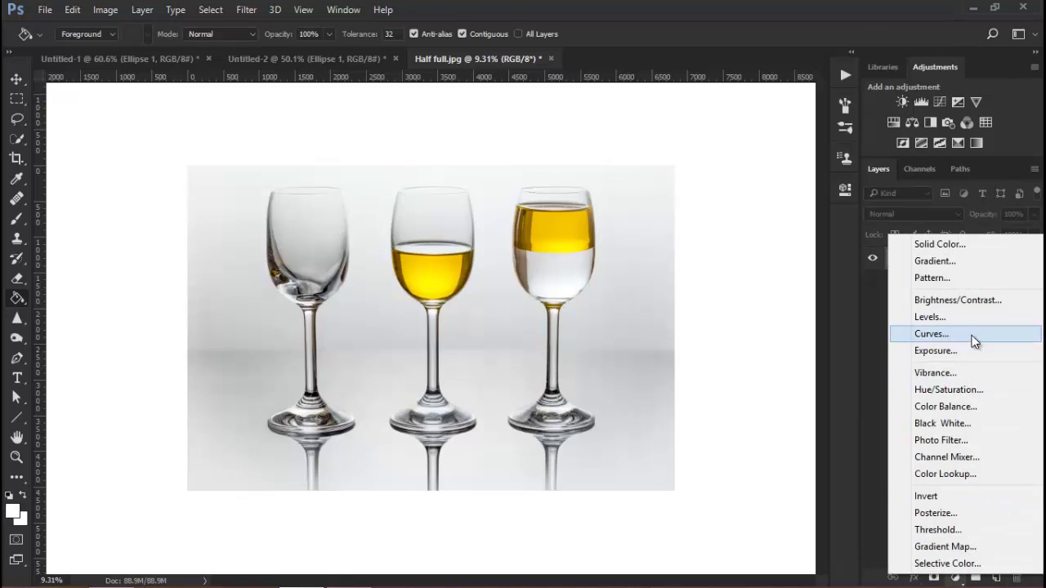
left_click(932, 334)
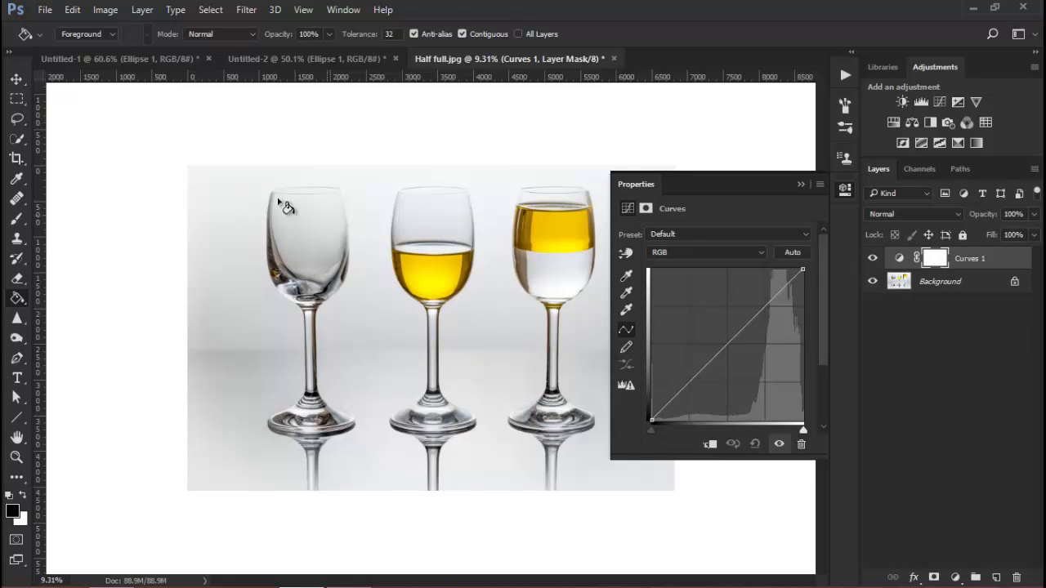
Set the Curves white point by sampling the grey backdrop twice, then collapse Properties
left_click(627, 311)
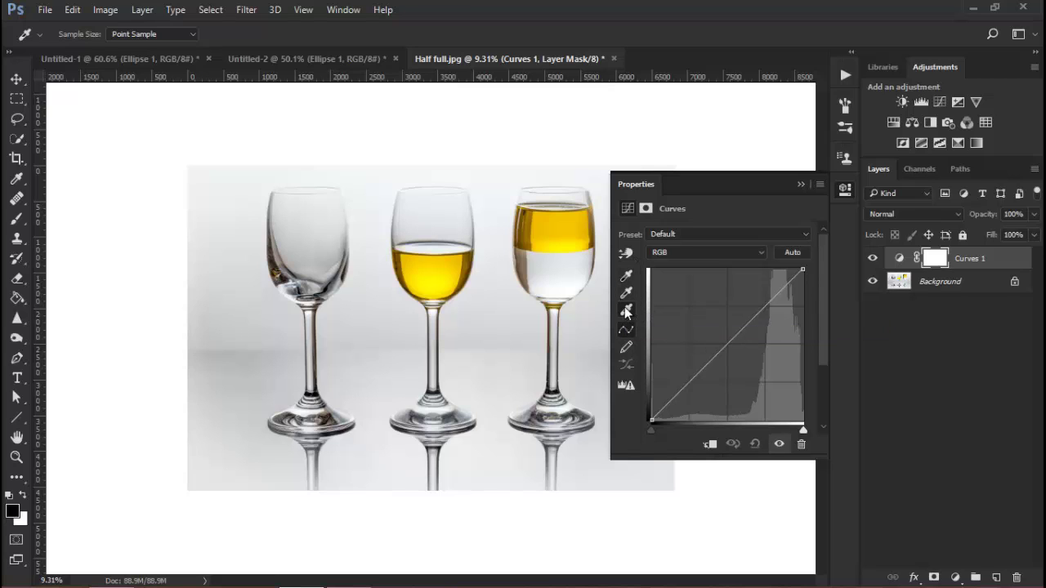
left_click(206, 277)
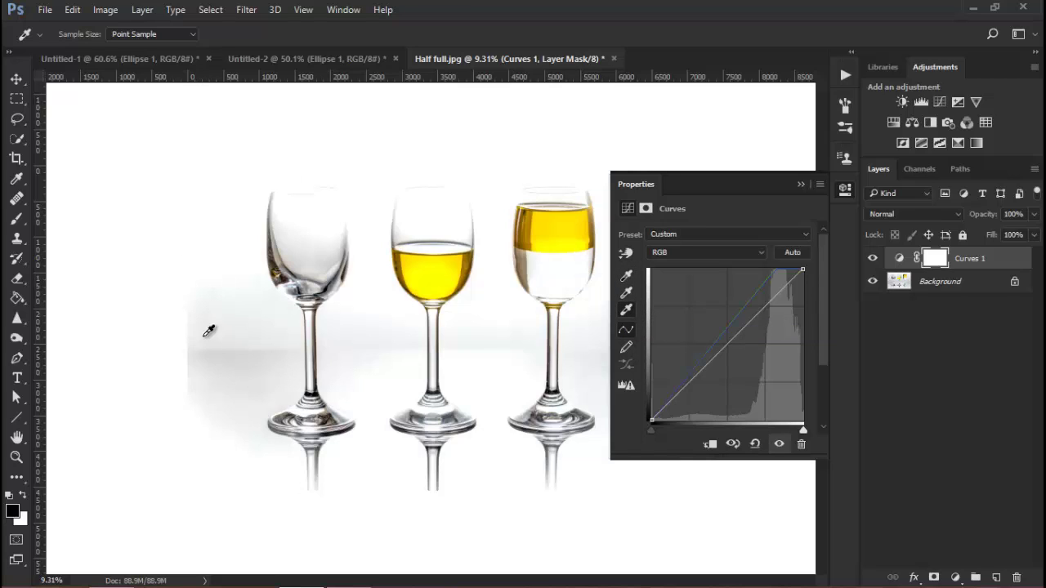
left_click(214, 353)
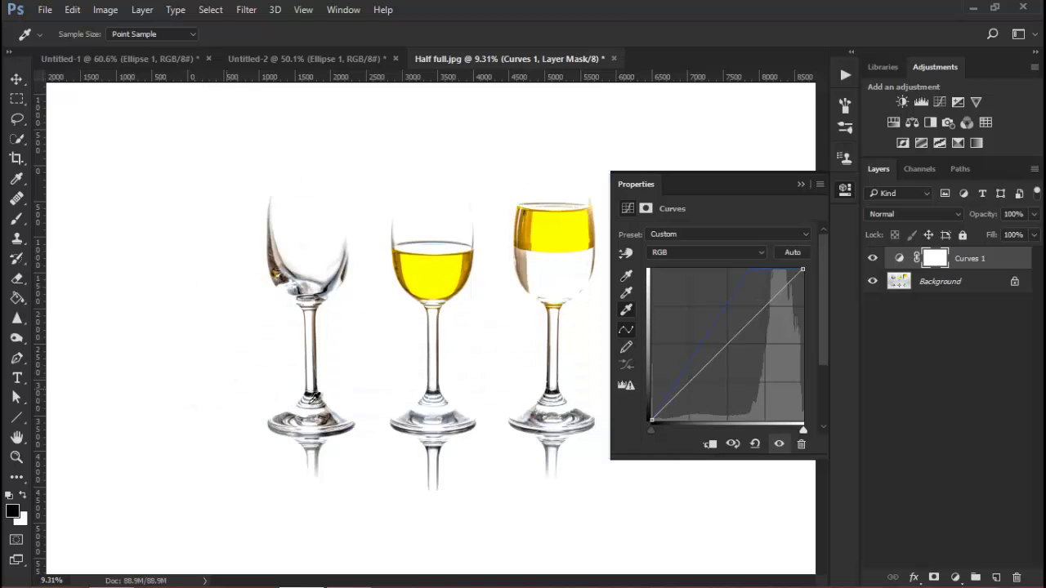
left_click(802, 184)
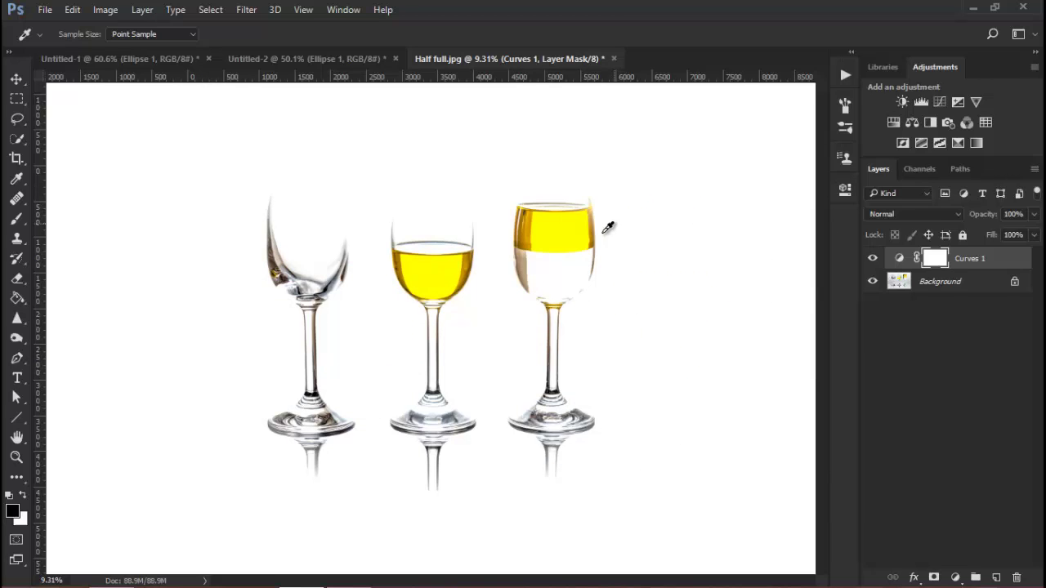
Fill the pasteboard around the photo with black using the Paint Bucket
key("ctrl+minus")
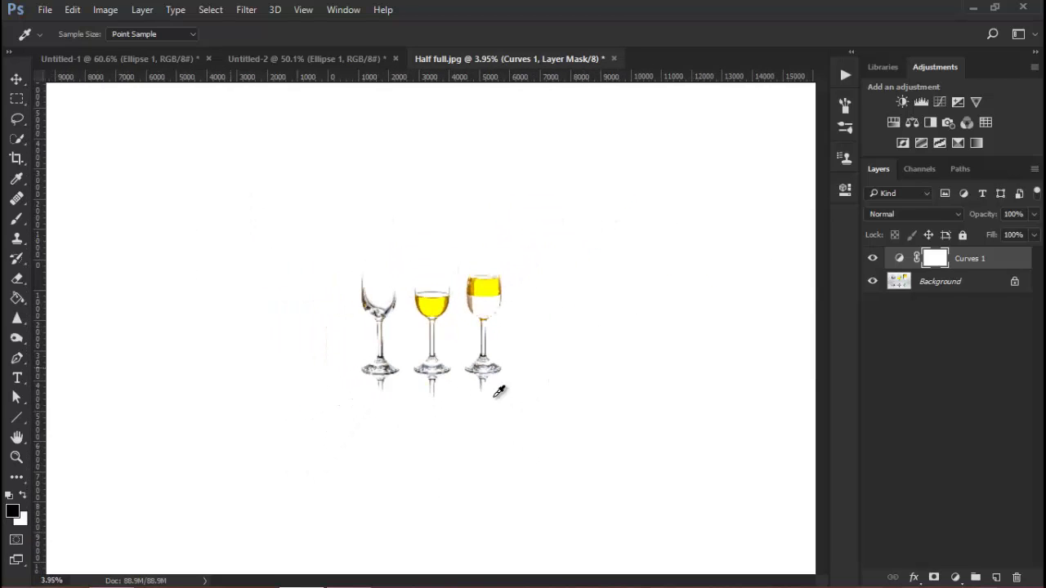
key("ctrl+plus")
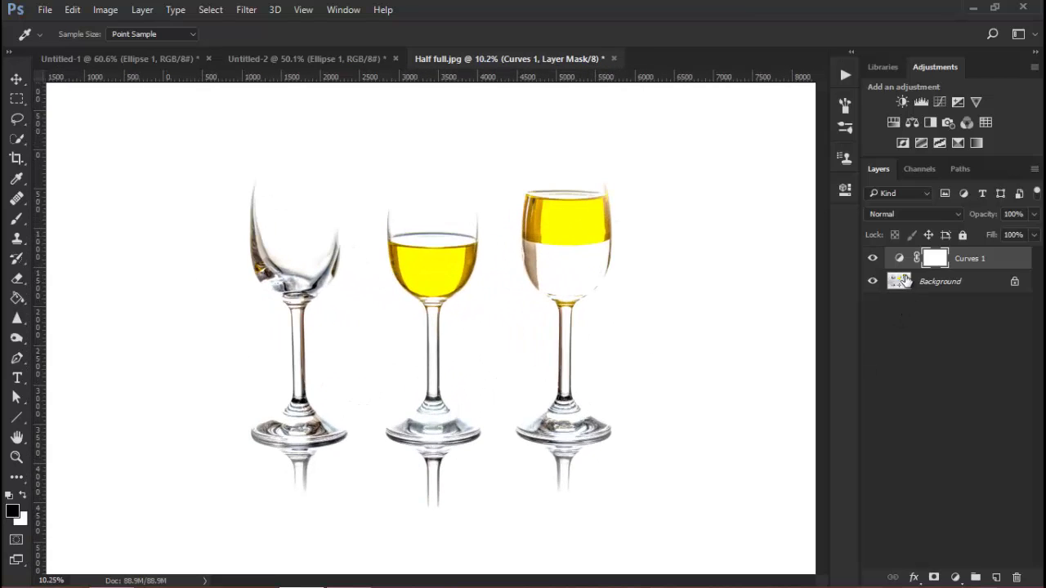
key("g")
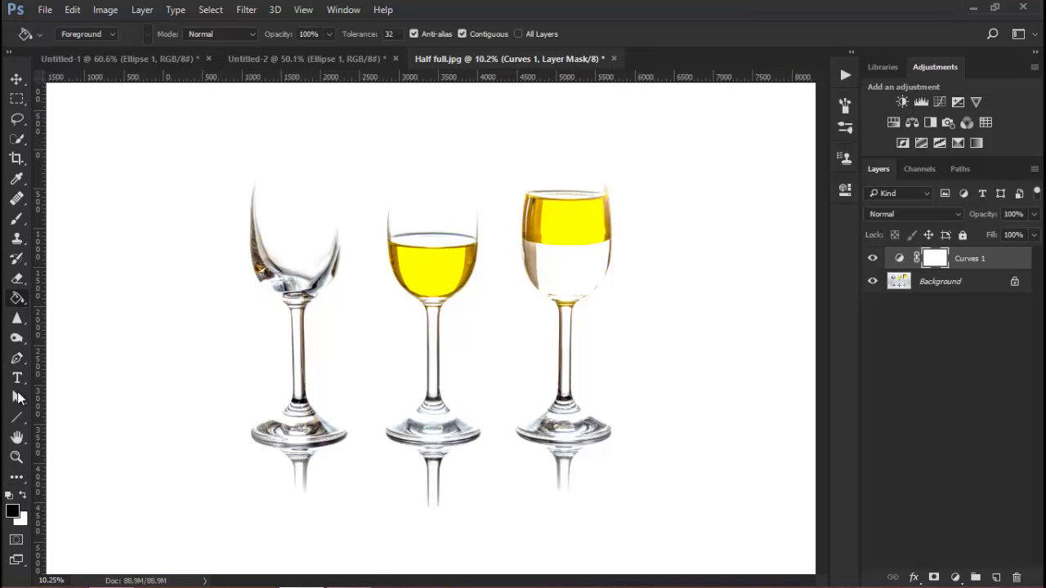
left_click(87, 258, "shift")
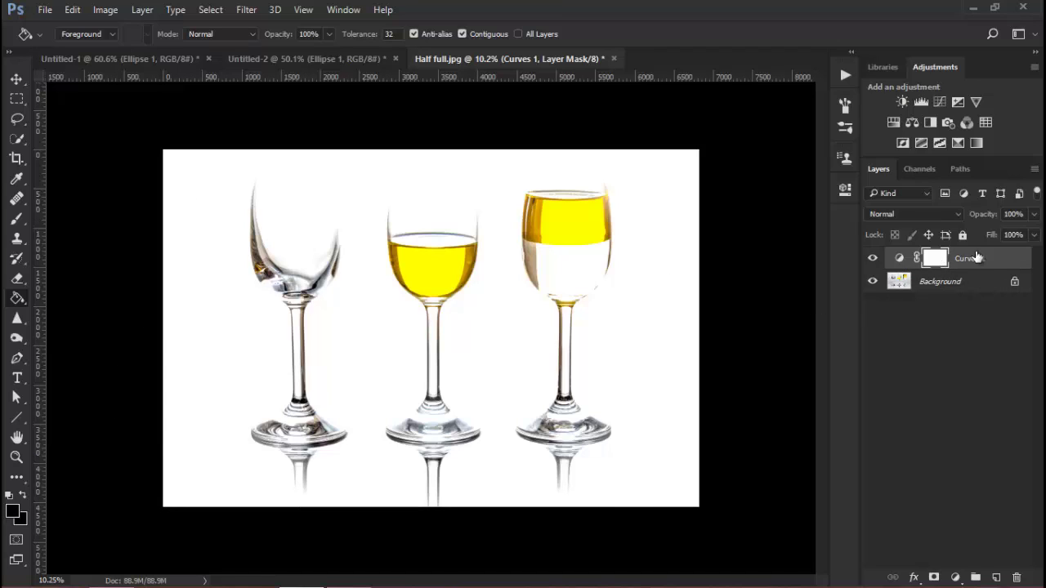
Select the Brush tool with the soft 1120 px preset
left_click(17, 218)
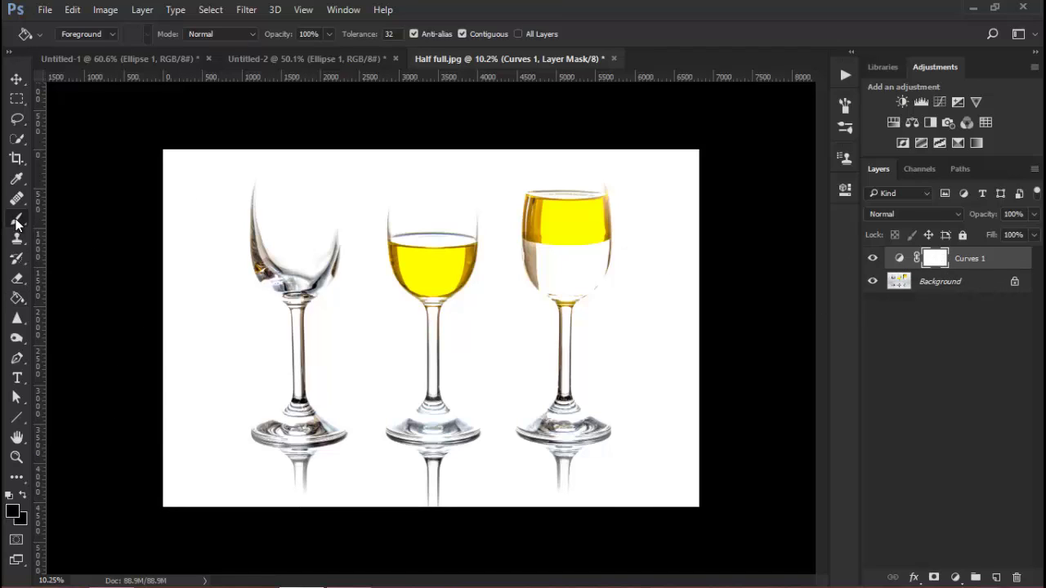
left_click(81, 34)
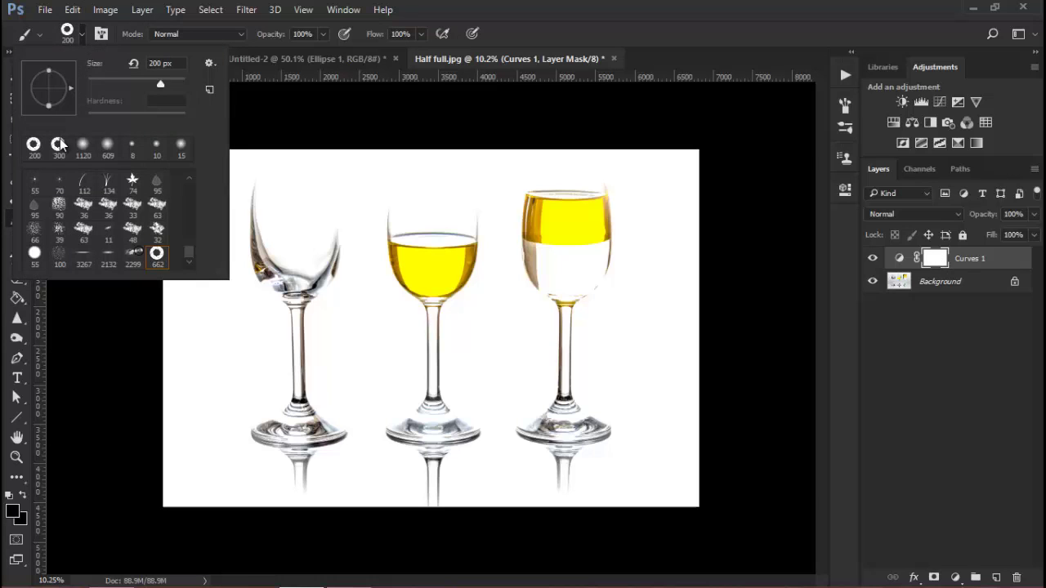
left_click(83, 148)
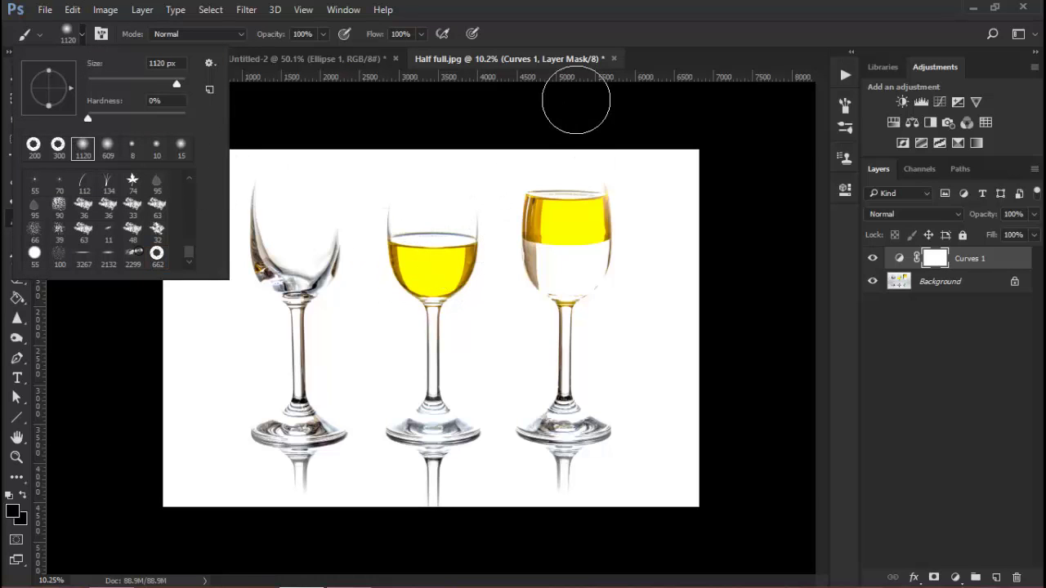
left_click(617, 34)
Paint black on the Curves 1 mask over the right, left and middle glasses to restore detail
mouse_move(602, 264)
left_mouse_down()
mouse_move(573, 228)
mouse_move(570, 267)
mouse_move(518, 247)
mouse_move(435, 247)
mouse_move(430, 236)
mouse_move(437, 262)
left_mouse_up()
left_click_drag(294, 225, 200, 219)
key("ctrl+0")
scroll(241, 217, "up", 1)
left_click_drag(253, 166, 269, 250)
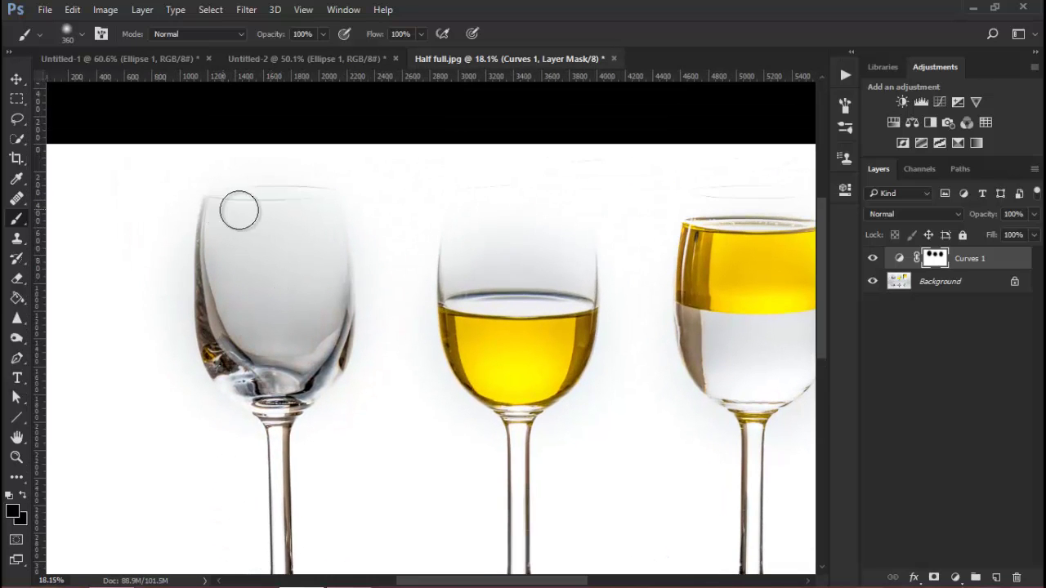
mouse_move(457, 237)
left_mouse_down()
mouse_move(465, 281)
mouse_move(466, 222)
mouse_move(549, 227)
mouse_move(486, 207)
mouse_move(557, 213)
mouse_move(574, 292)
left_mouse_up()
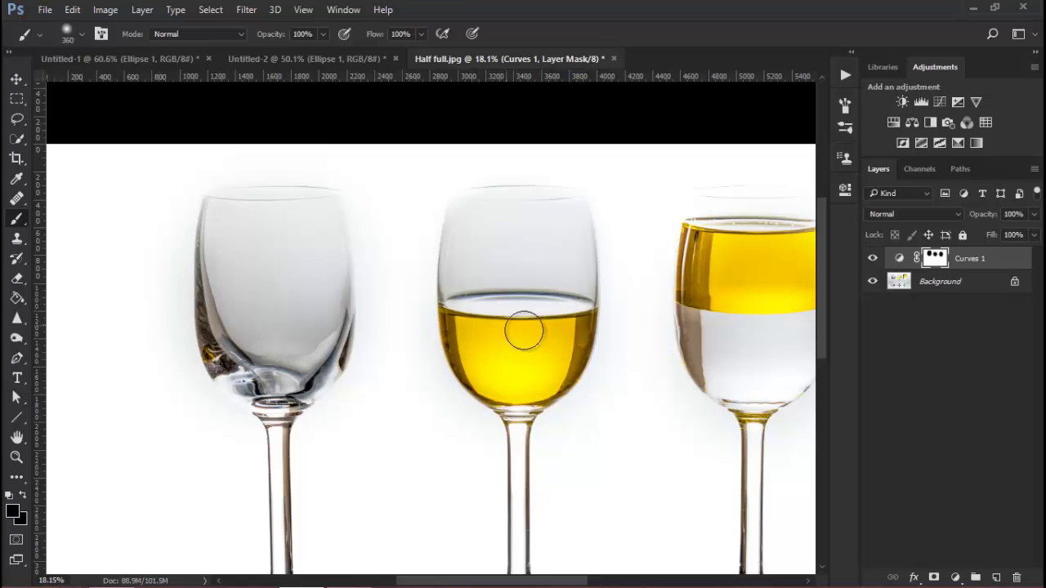
left_click_drag(704, 310, 464, 327)
mouse_move(490, 245)
left_mouse_down()
mouse_move(549, 222)
mouse_move(570, 241)
mouse_move(589, 342)
left_mouse_up()
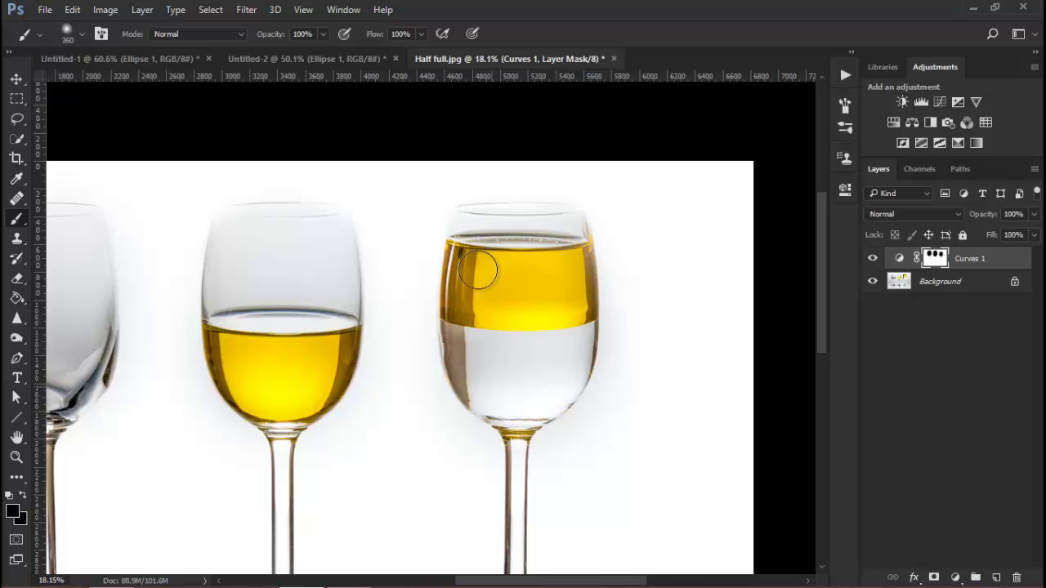
scroll(457, 384, "down", 3)
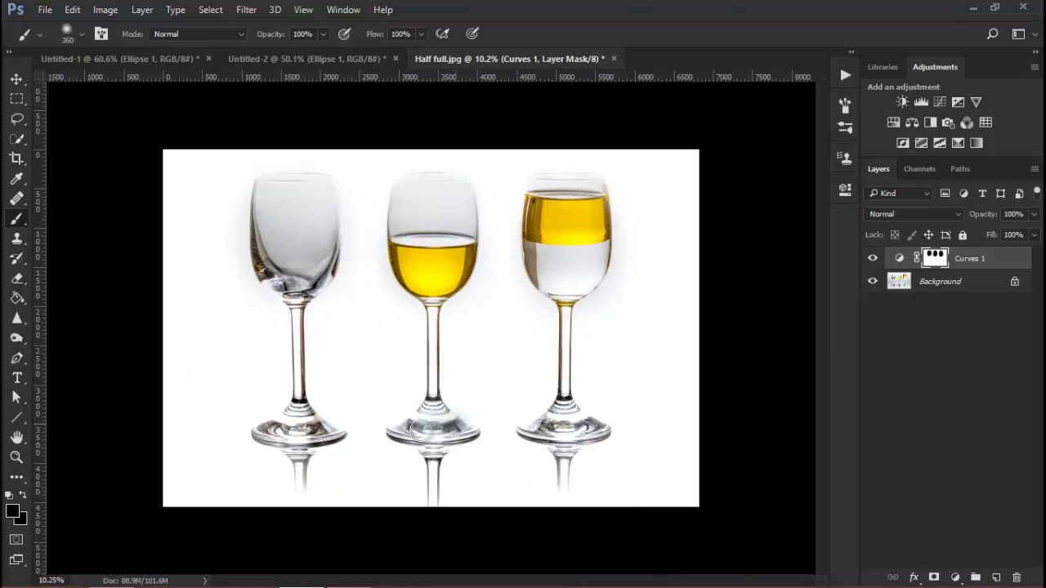
Set the foreground to white and fill the pasteboard around the photo white again
left_click(13, 511)
left_click_drag(366, 210, 327, 131)
left_click(671, 127)
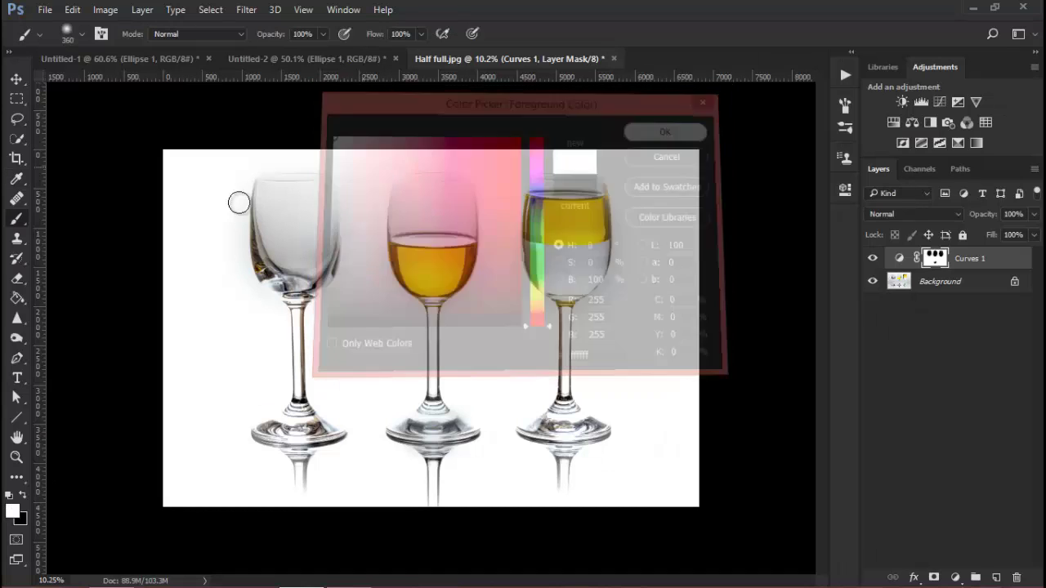
left_click(16, 297)
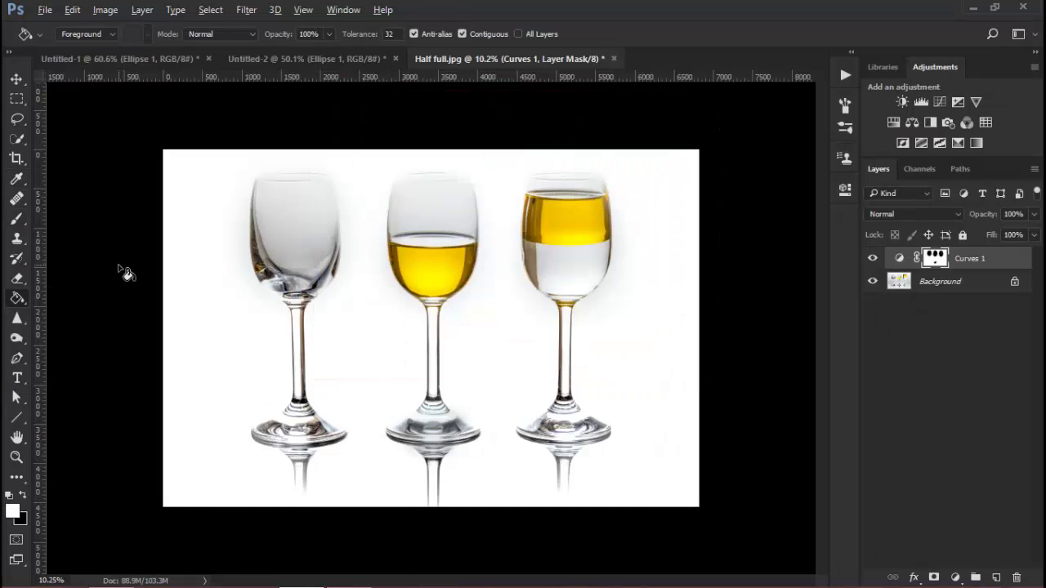
left_click(119, 266)
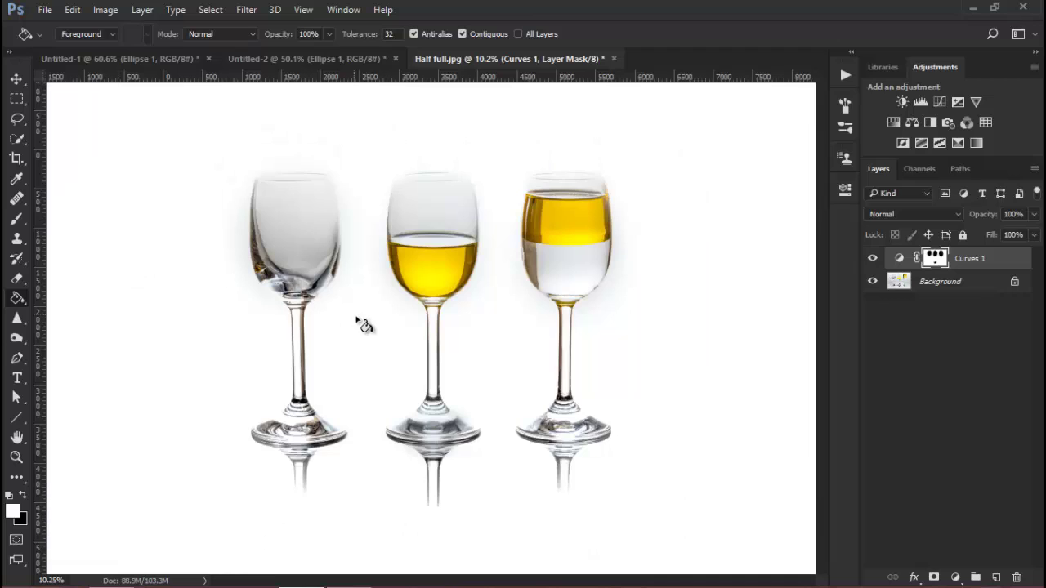
Zoom out slightly and toggle Curves 1 visibility off and on twice to compare
key("ctrl+minus")
left_click(873, 258)
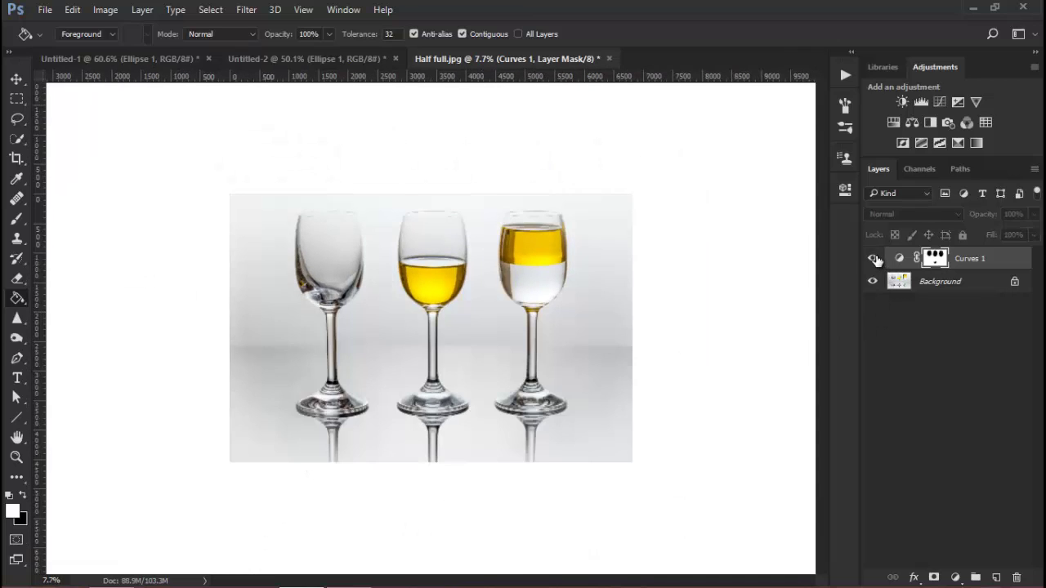
left_click(874, 258)
left_click(873, 258)
left_click(873, 258)
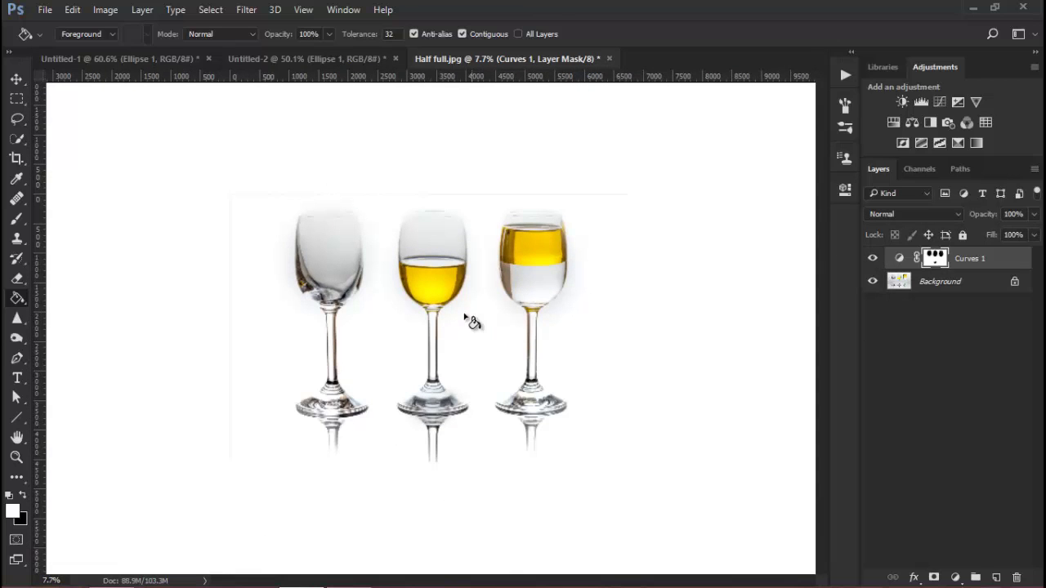